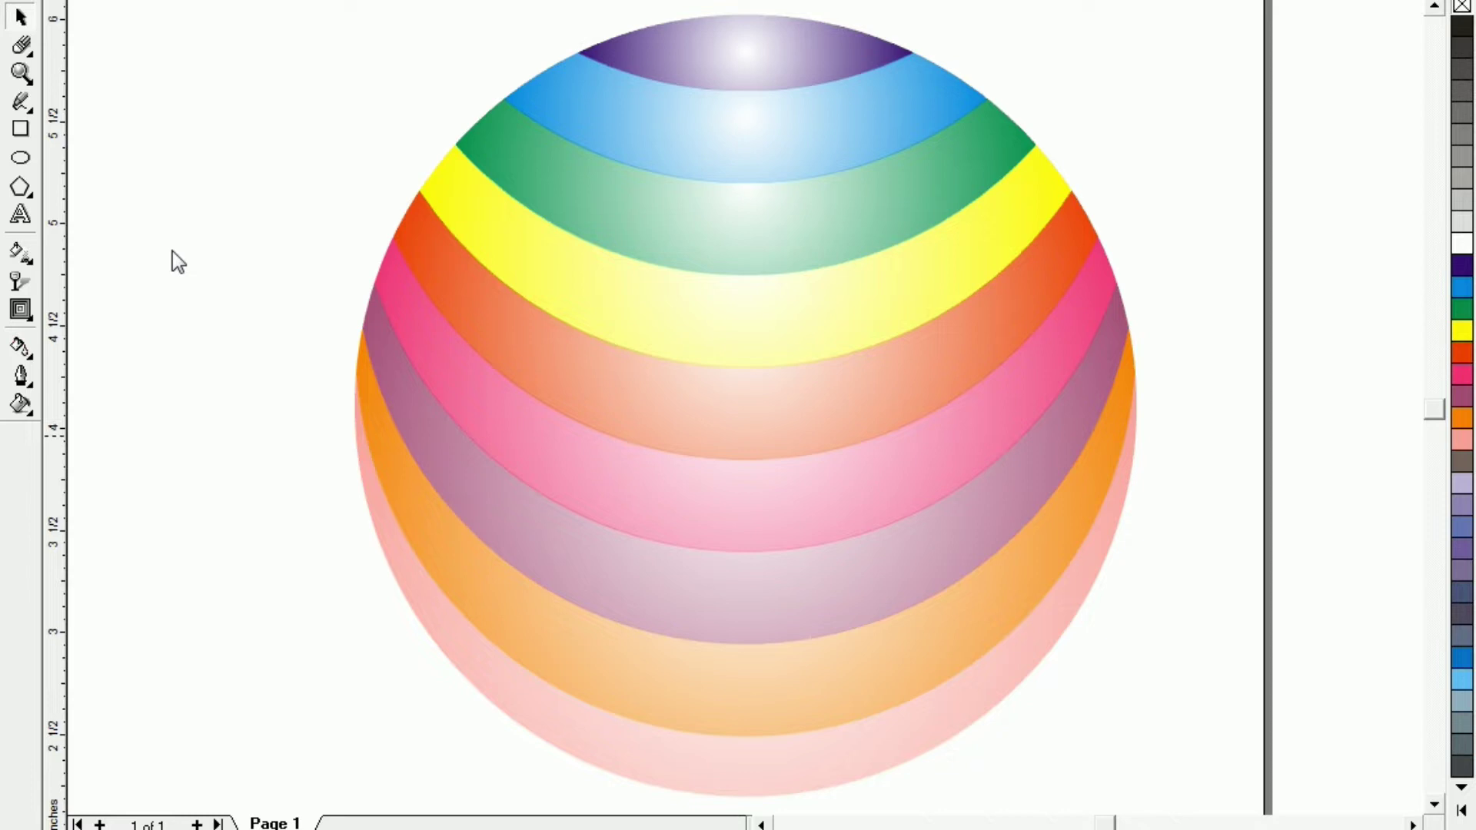
# Zoom out to show the whole page, with the sample rainbow ball on the right
pyautogui.hotkey('shift', 'F4')
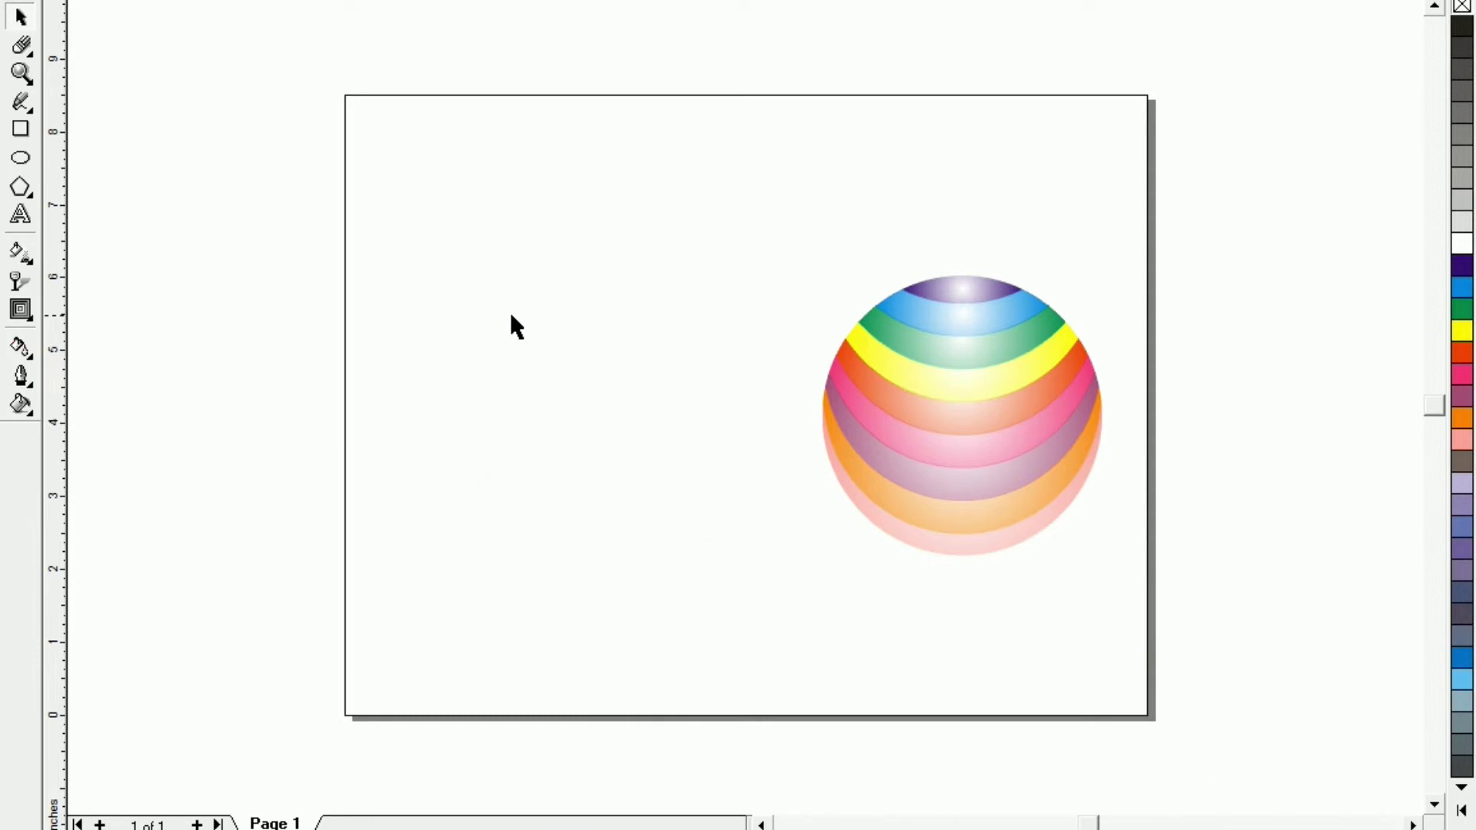
# Draw a large circle on the left and leave an identical copy above the page centre
pyautogui.click(20, 159)
pyautogui.moveTo(415, 246); pyautogui.dragTo(621, 498)
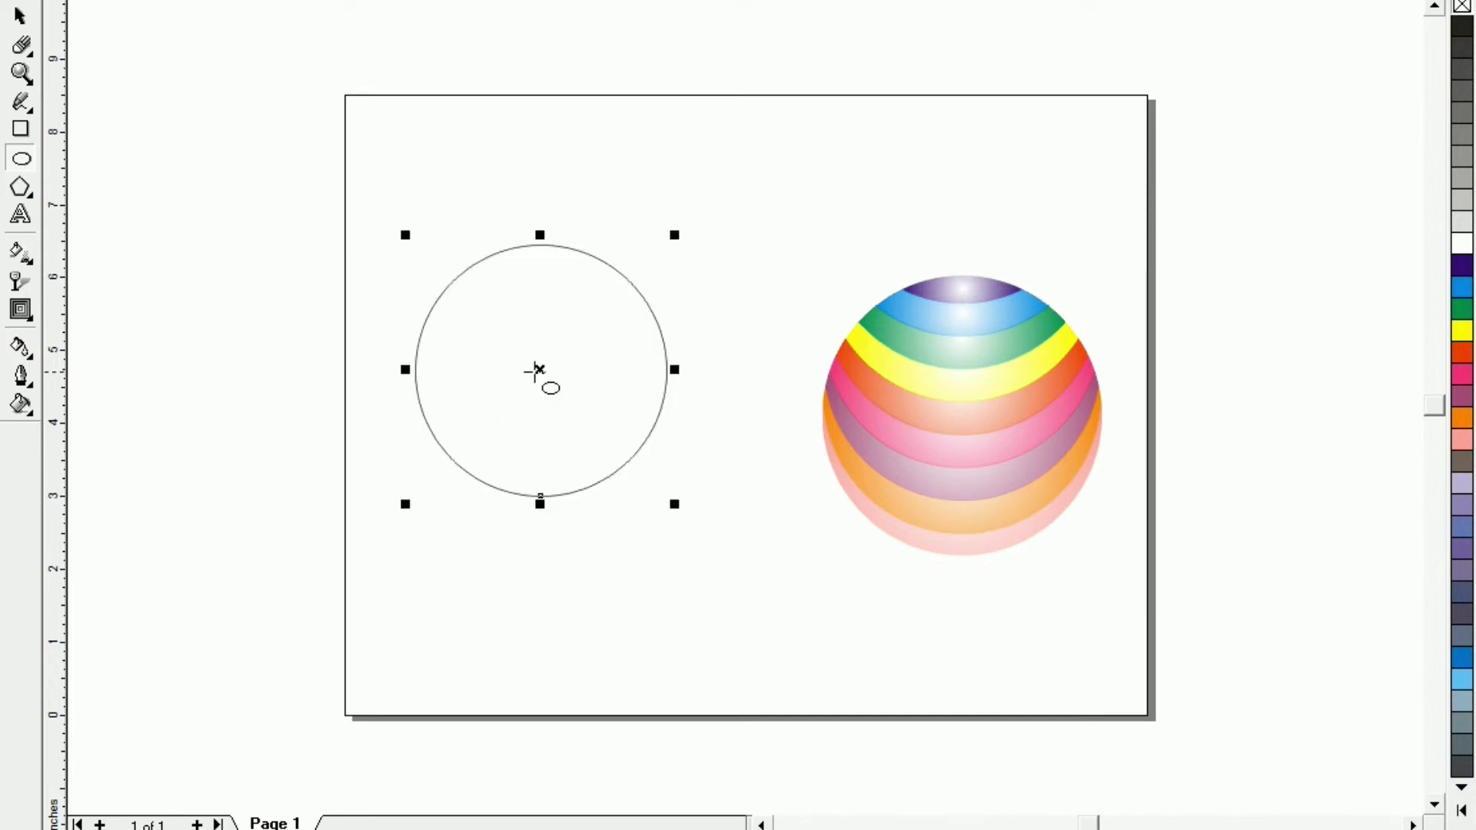
pyautogui.moveTo(535, 370)
pyautogui.mouseDown()
pyautogui.moveTo(577, 415)
pyautogui.moveTo(542, 428)
pyautogui.moveTo(362, 372)
pyautogui.mouseUp()
pyautogui.press('Escape')
pyautogui.moveTo(623, 177); pyautogui.dragTo(744, 231)
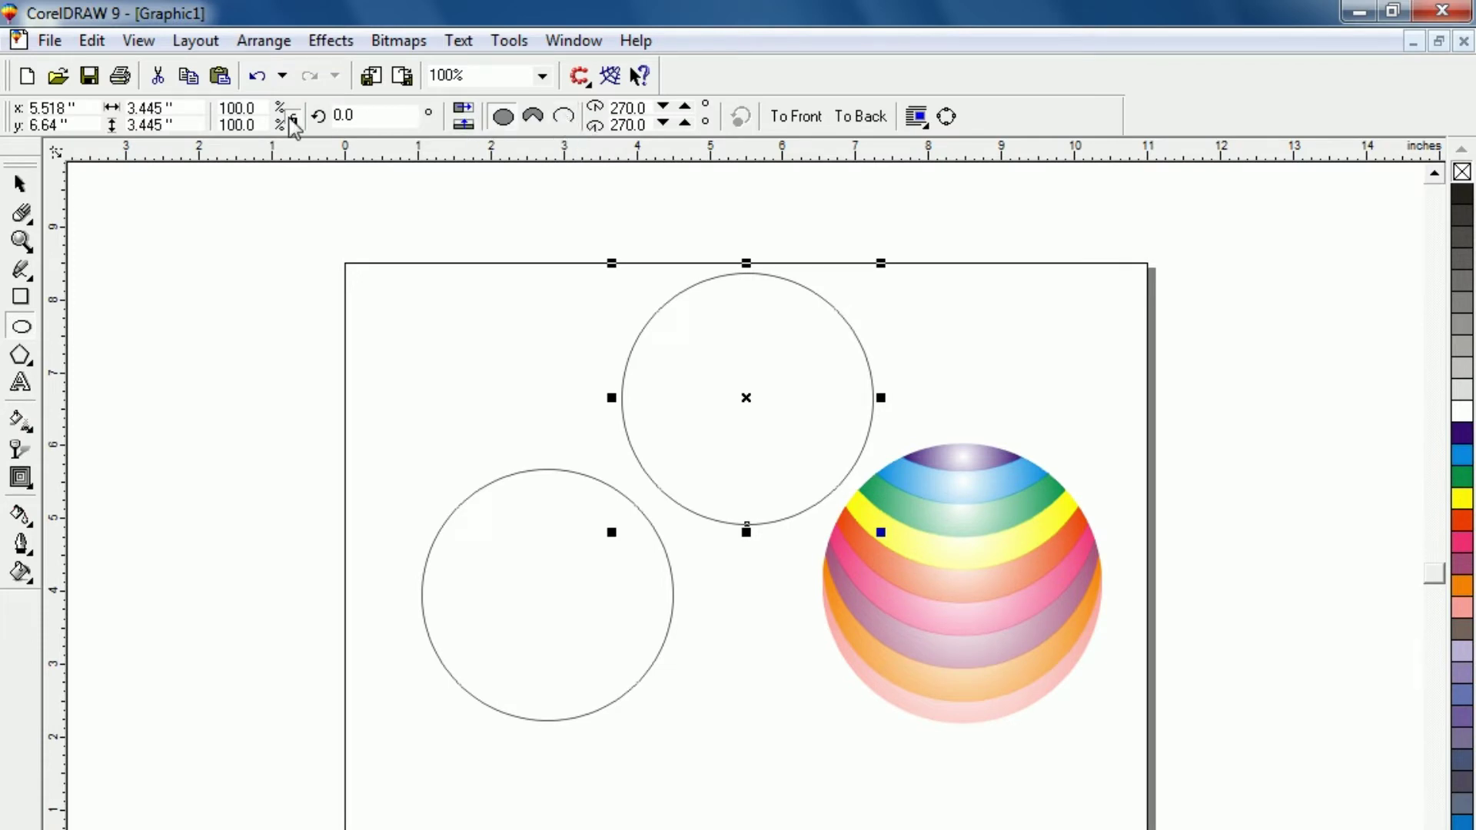
# Make the copied circle an open arc from about 192° to 348° and move it into the left circle
pyautogui.click(563, 116)
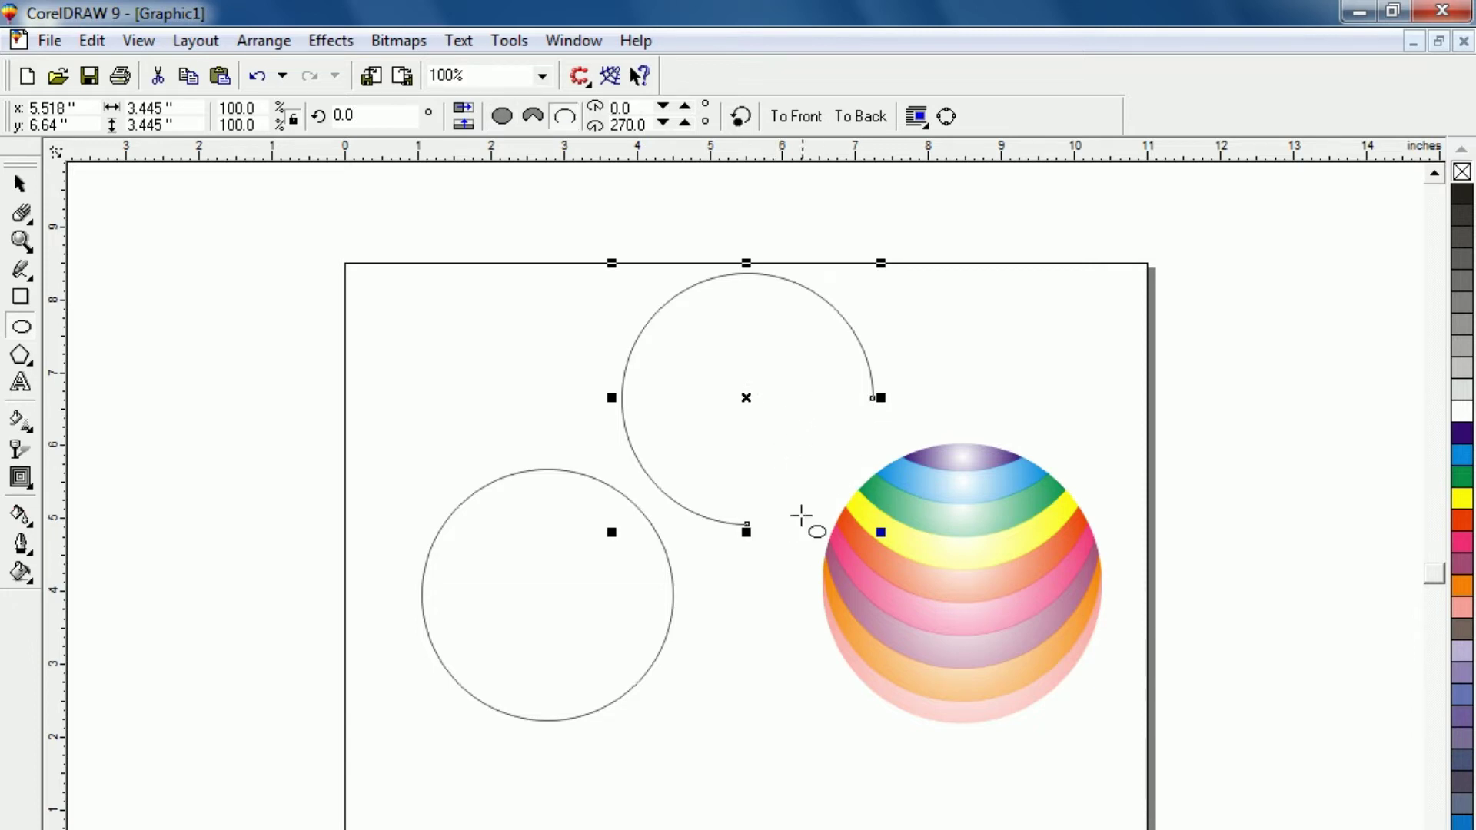
pyautogui.moveTo(747, 529); pyautogui.dragTo(841, 461)
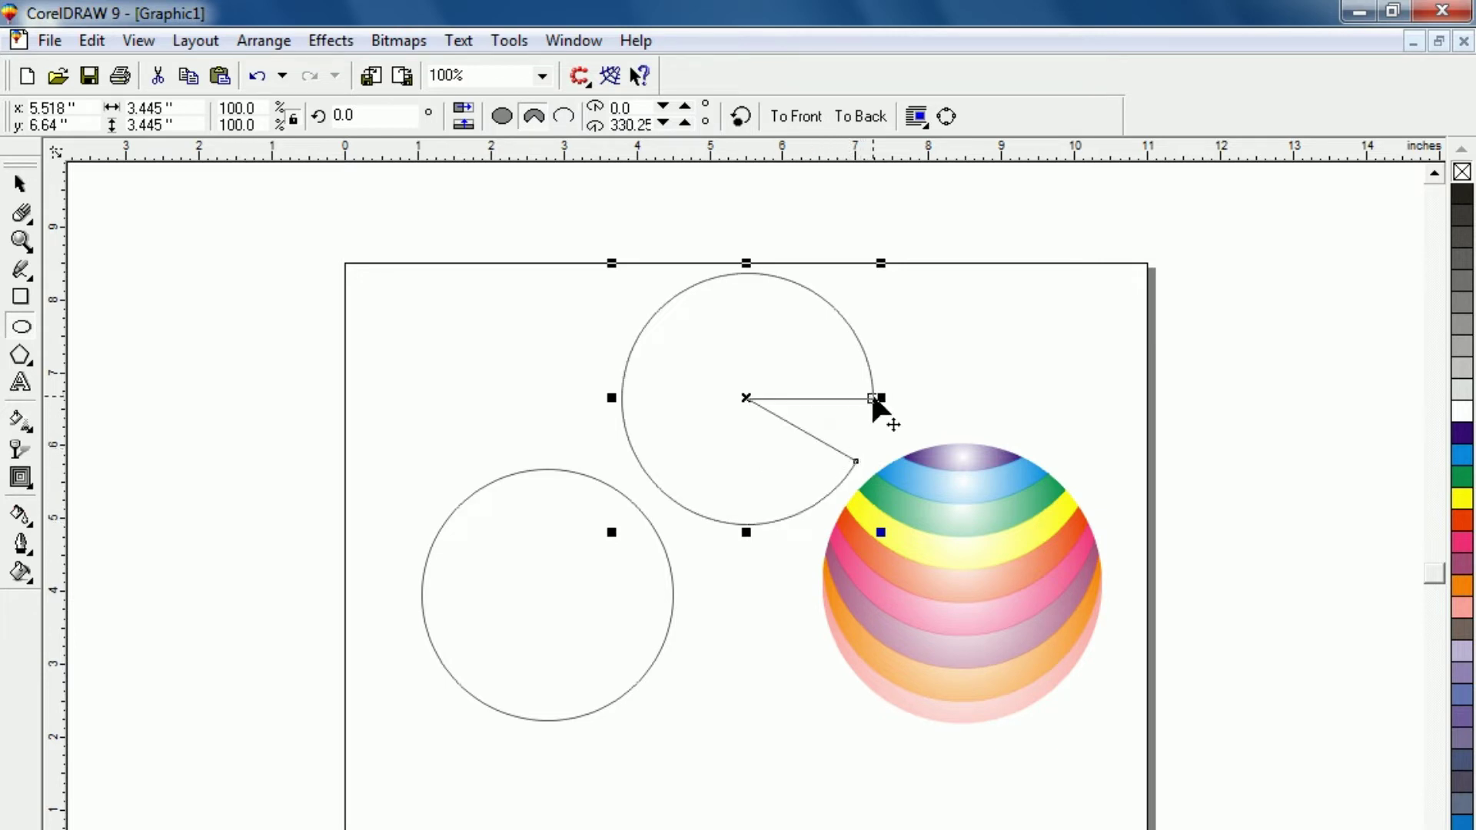
pyautogui.moveTo(880, 399)
pyautogui.mouseDown()
pyautogui.moveTo(868, 335)
pyautogui.moveTo(645, 450)
pyautogui.mouseUp()
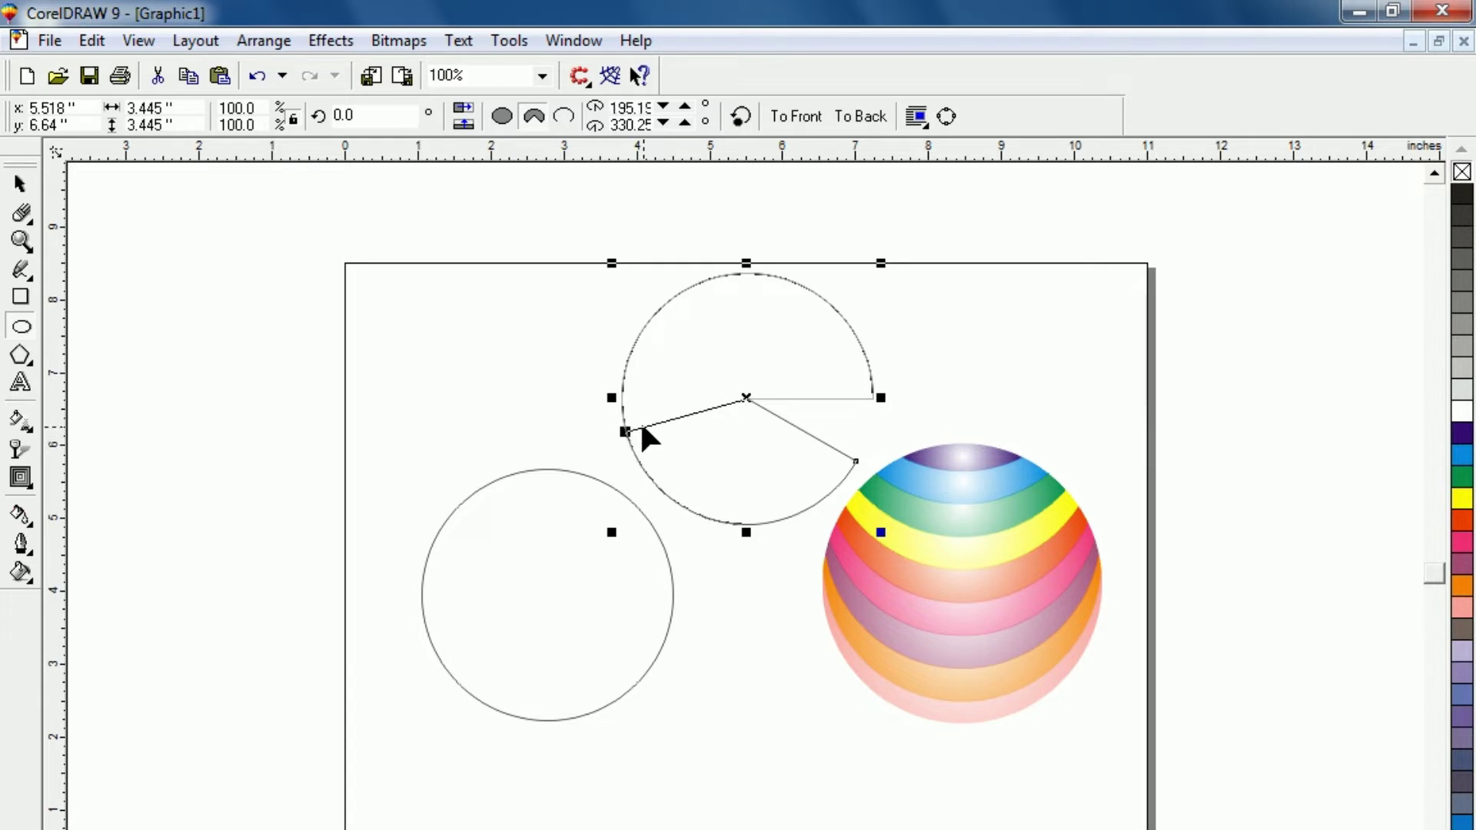
pyautogui.moveTo(646, 450); pyautogui.dragTo(626, 425)
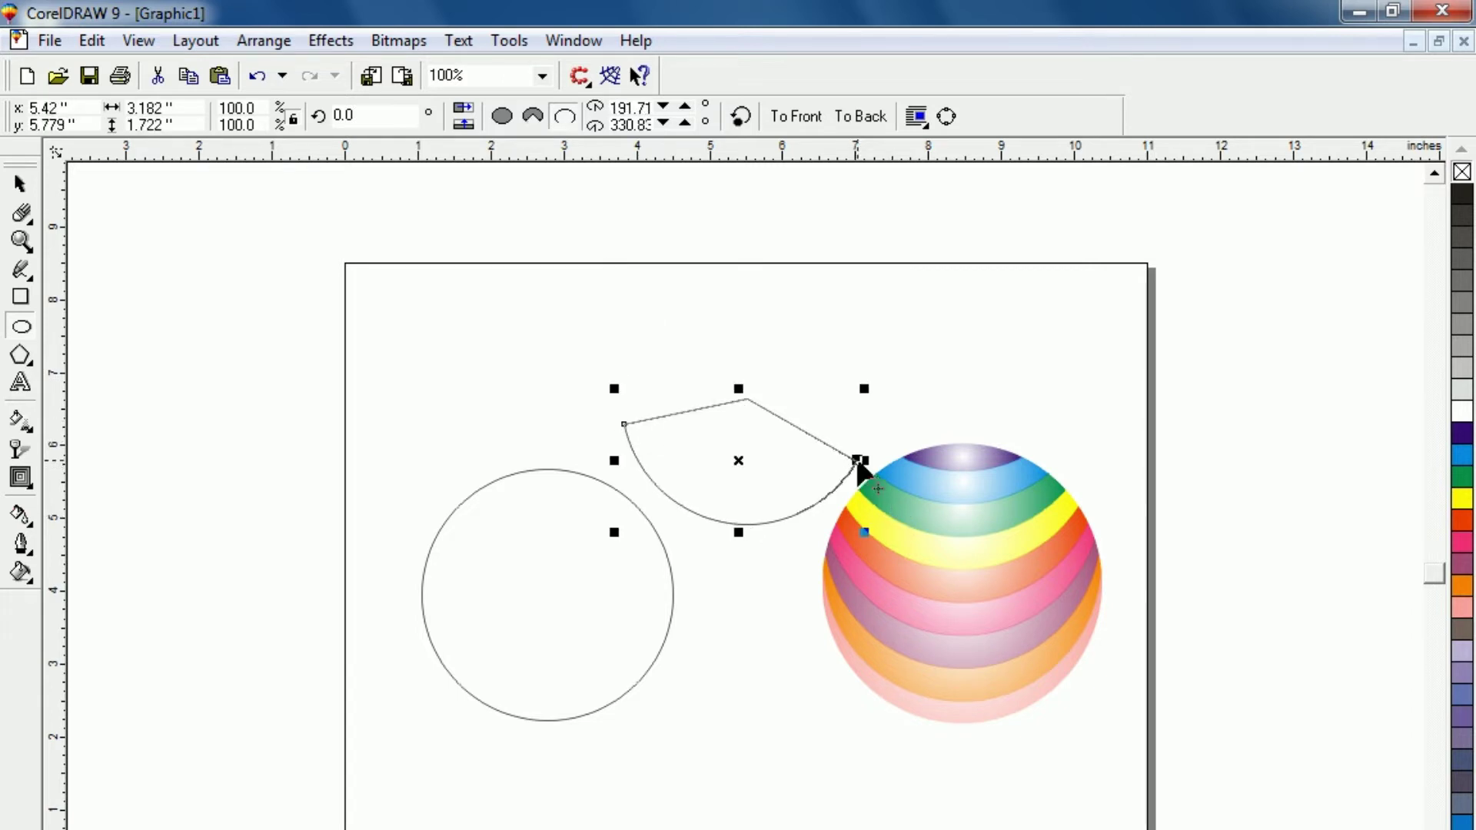
pyautogui.moveTo(856, 462); pyautogui.dragTo(863, 453)
pyautogui.press('space')
pyautogui.moveTo(744, 476); pyautogui.dragTo(547, 640)
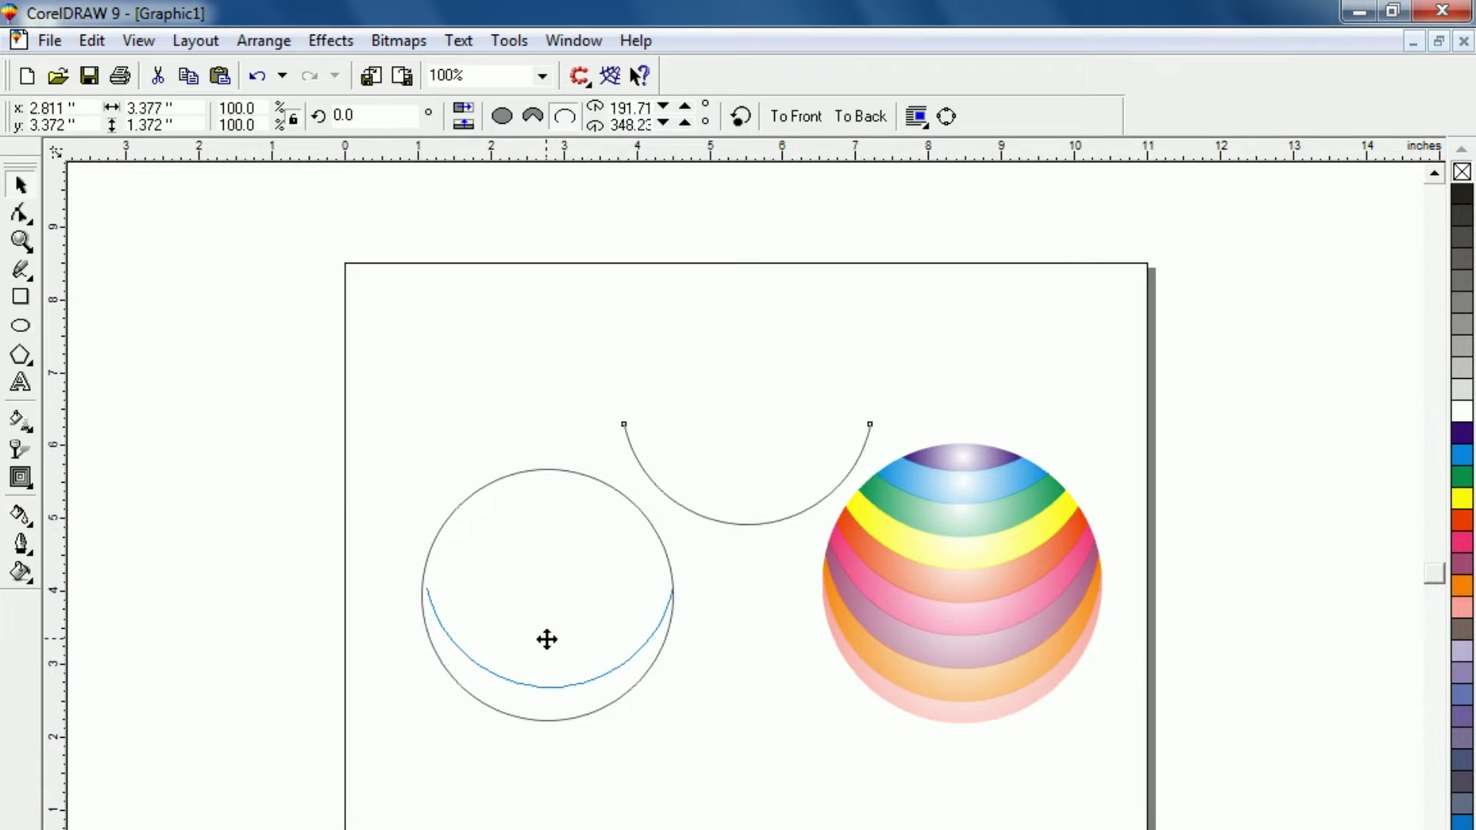
# Position the arc low inside the left circle, near its bottom
pyautogui.moveTo(547, 639); pyautogui.dragTo(546, 643)
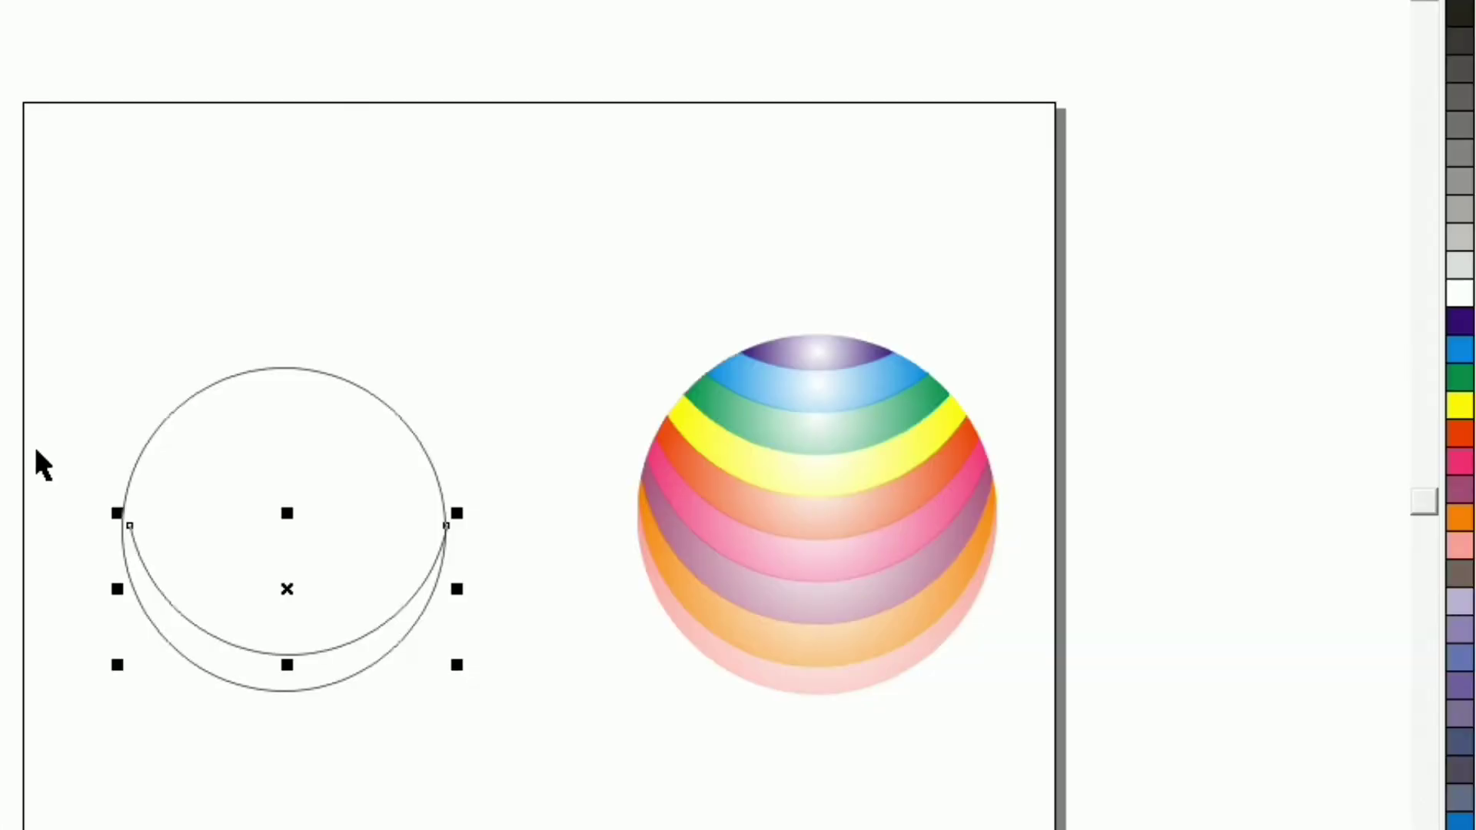
pyautogui.click(48, 317)
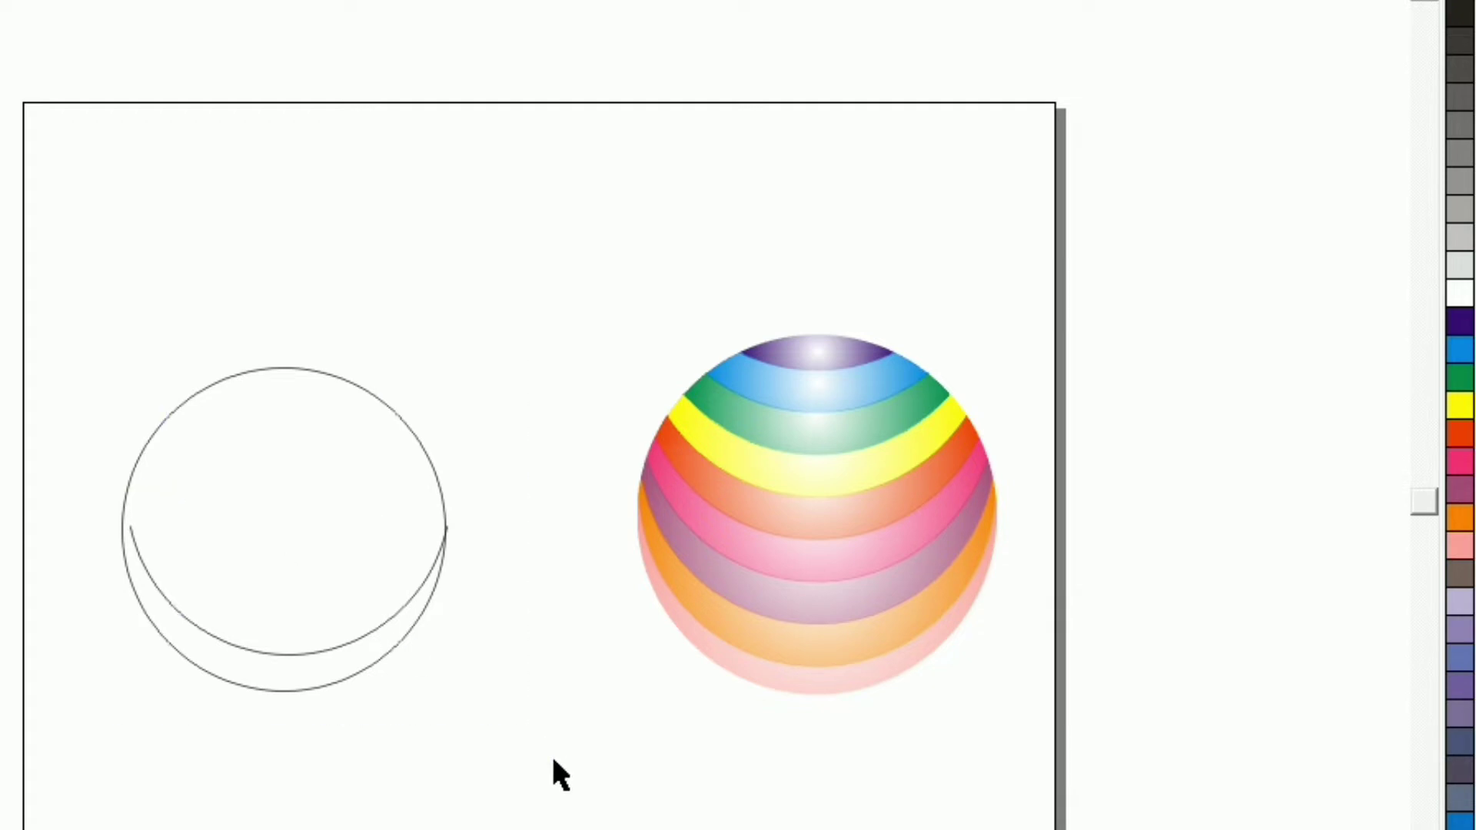
pyautogui.press('Tab')
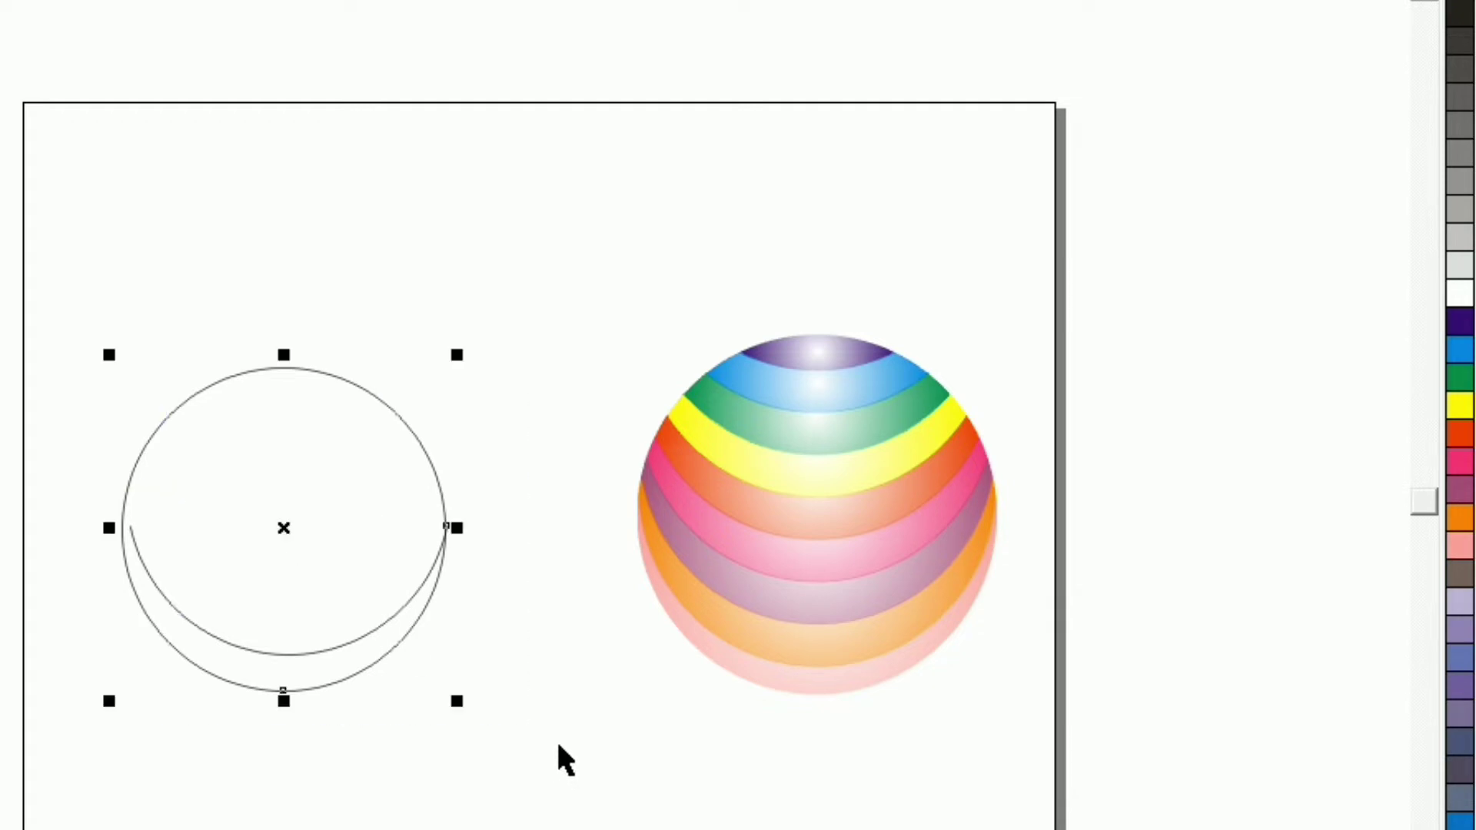
pyautogui.press('Up')
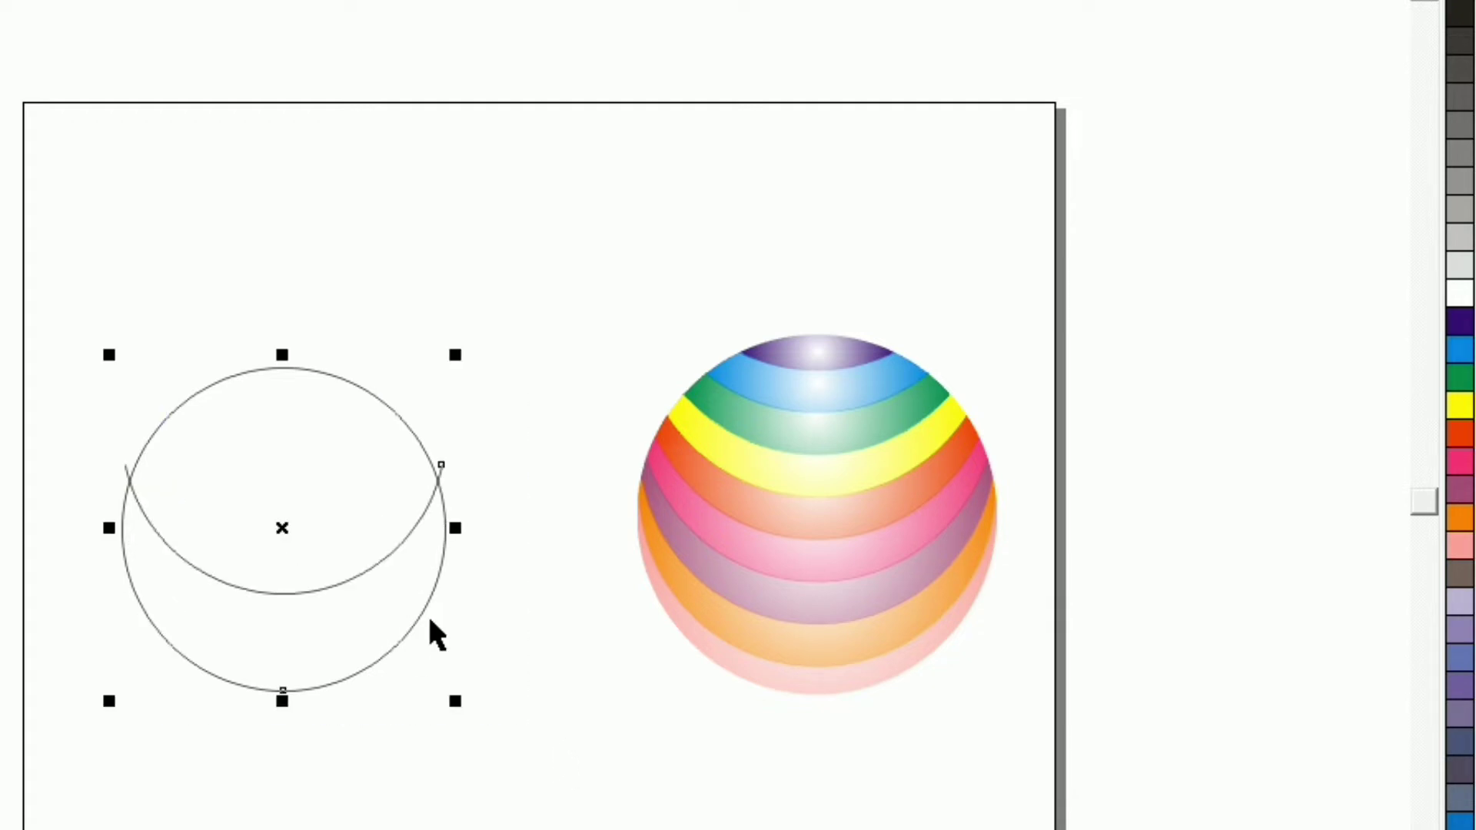
pyautogui.click(95, 174)
pyautogui.click(244, 577)
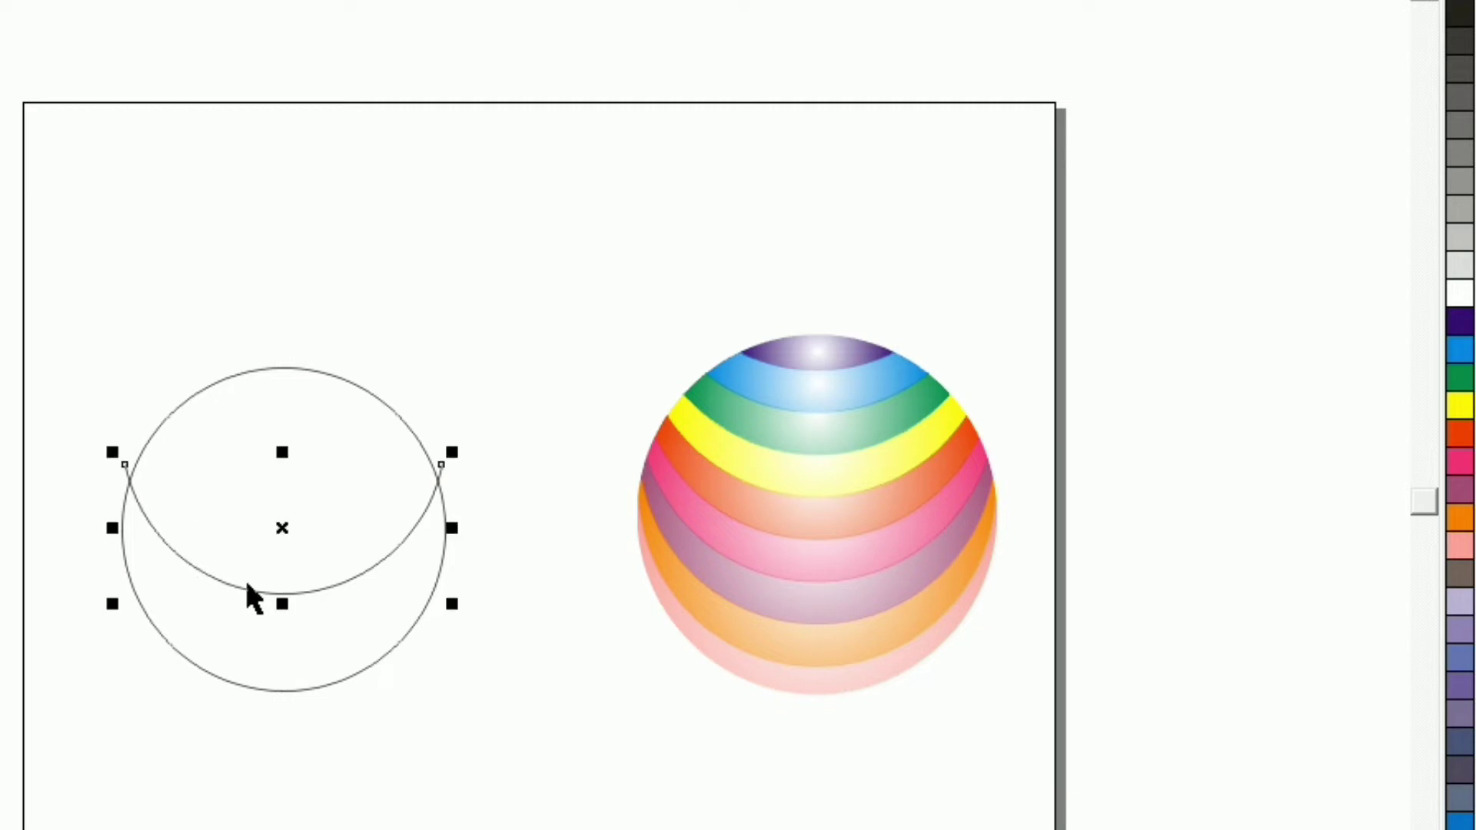
pyautogui.moveTo(277, 529); pyautogui.dragTo(283, 592)
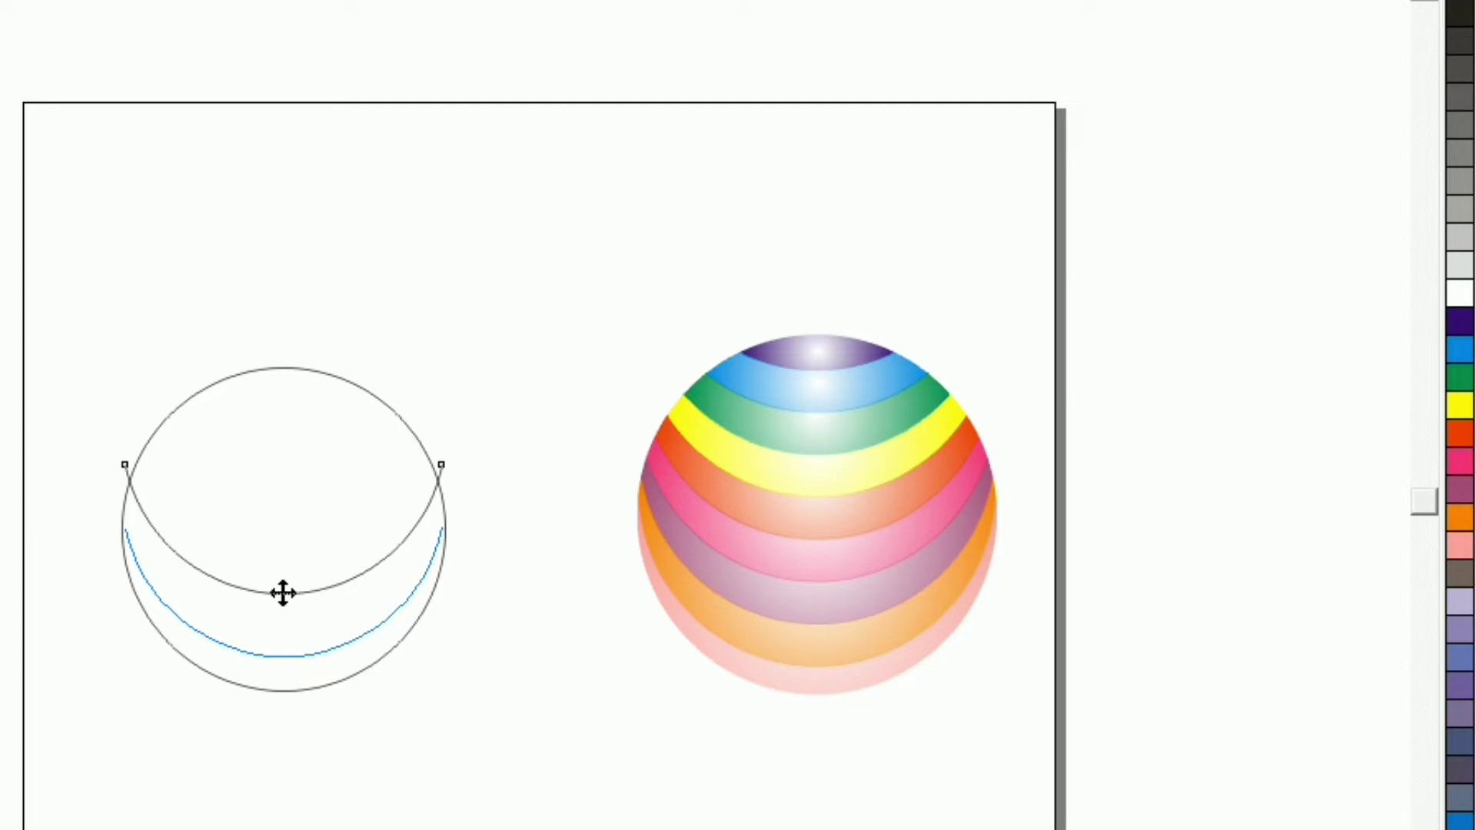
pyautogui.moveTo(283, 592); pyautogui.dragTo(280, 592)
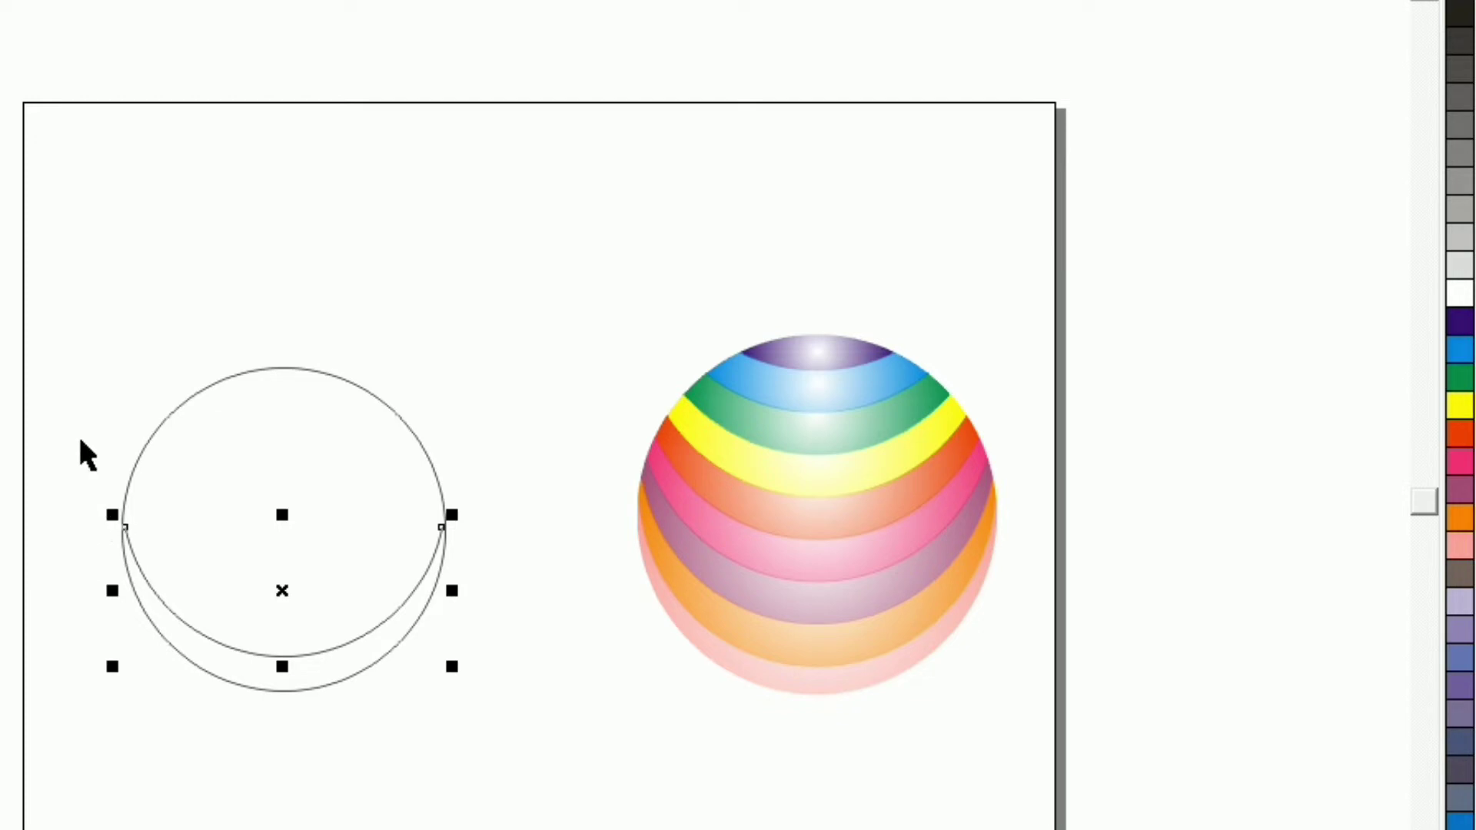
pyautogui.click(195, 635)
# Pull both arc end nodes up so they meet the circle's left and right edges
pyautogui.click(214, 639)
pyautogui.moveTo(126, 532); pyautogui.dragTo(103, 464)
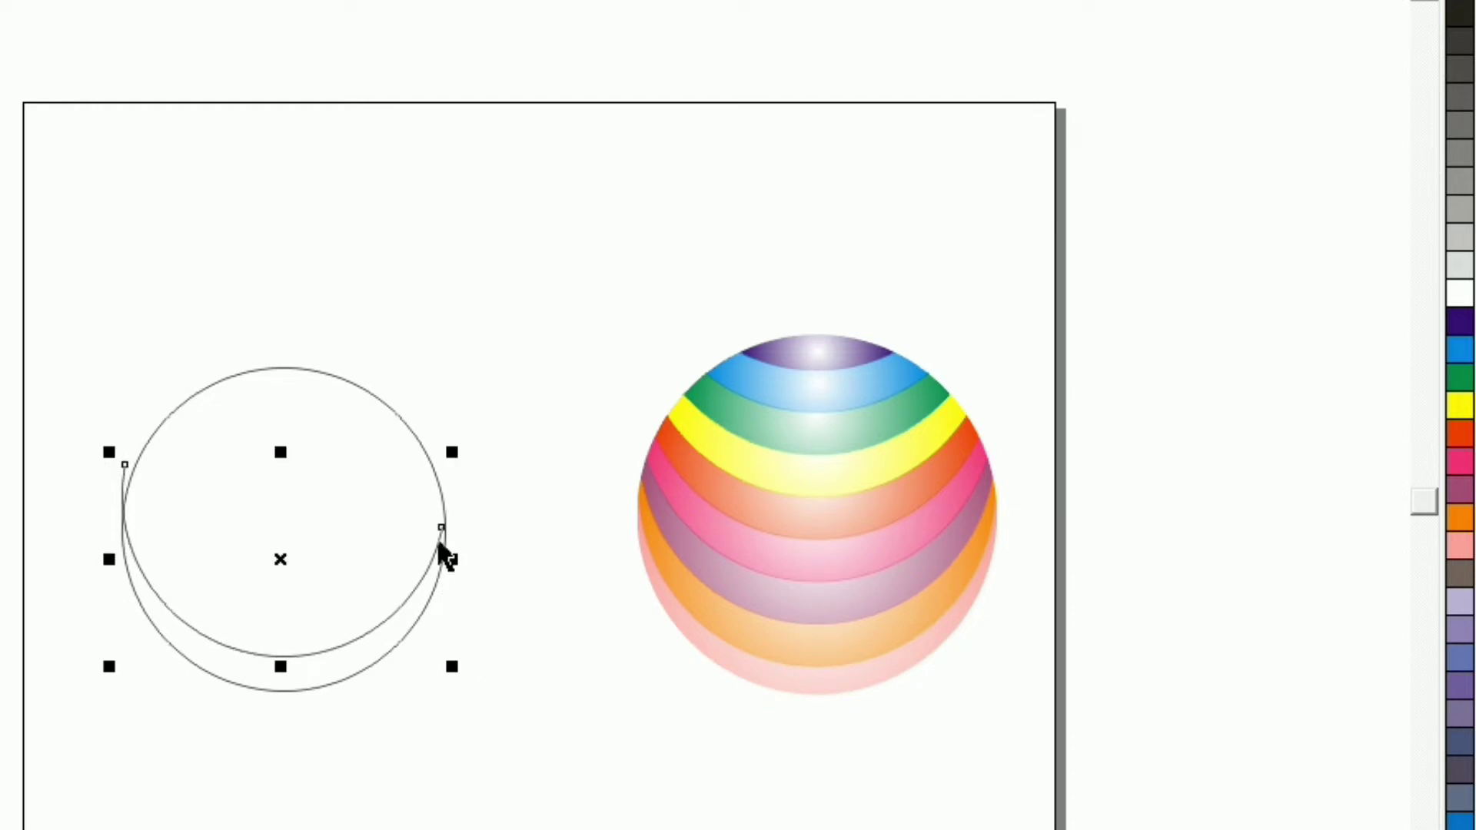
pyautogui.moveTo(442, 528); pyautogui.dragTo(487, 487)
pyautogui.moveTo(446, 486); pyautogui.dragTo(443, 468)
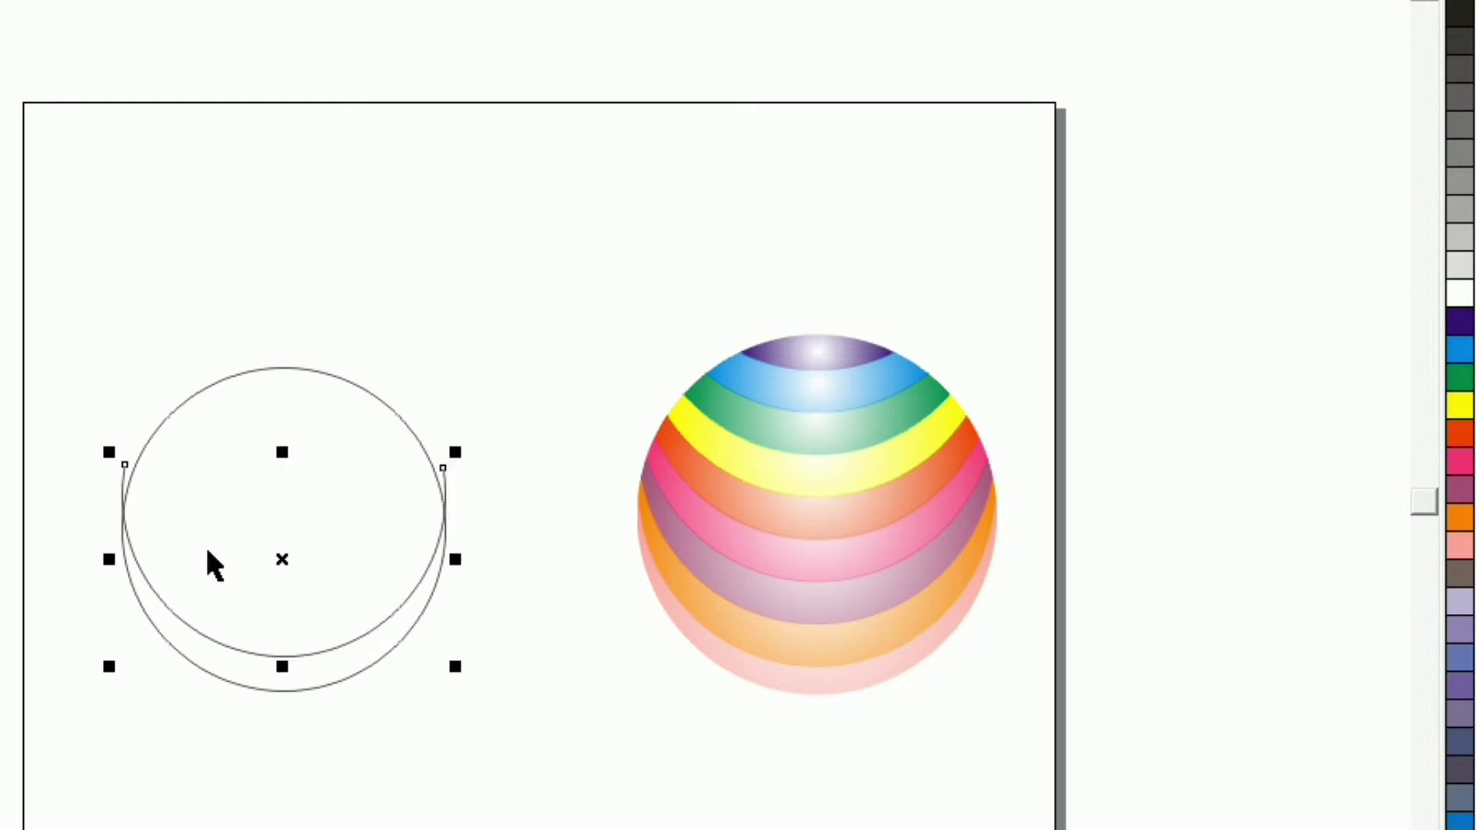
pyautogui.click(230, 670)
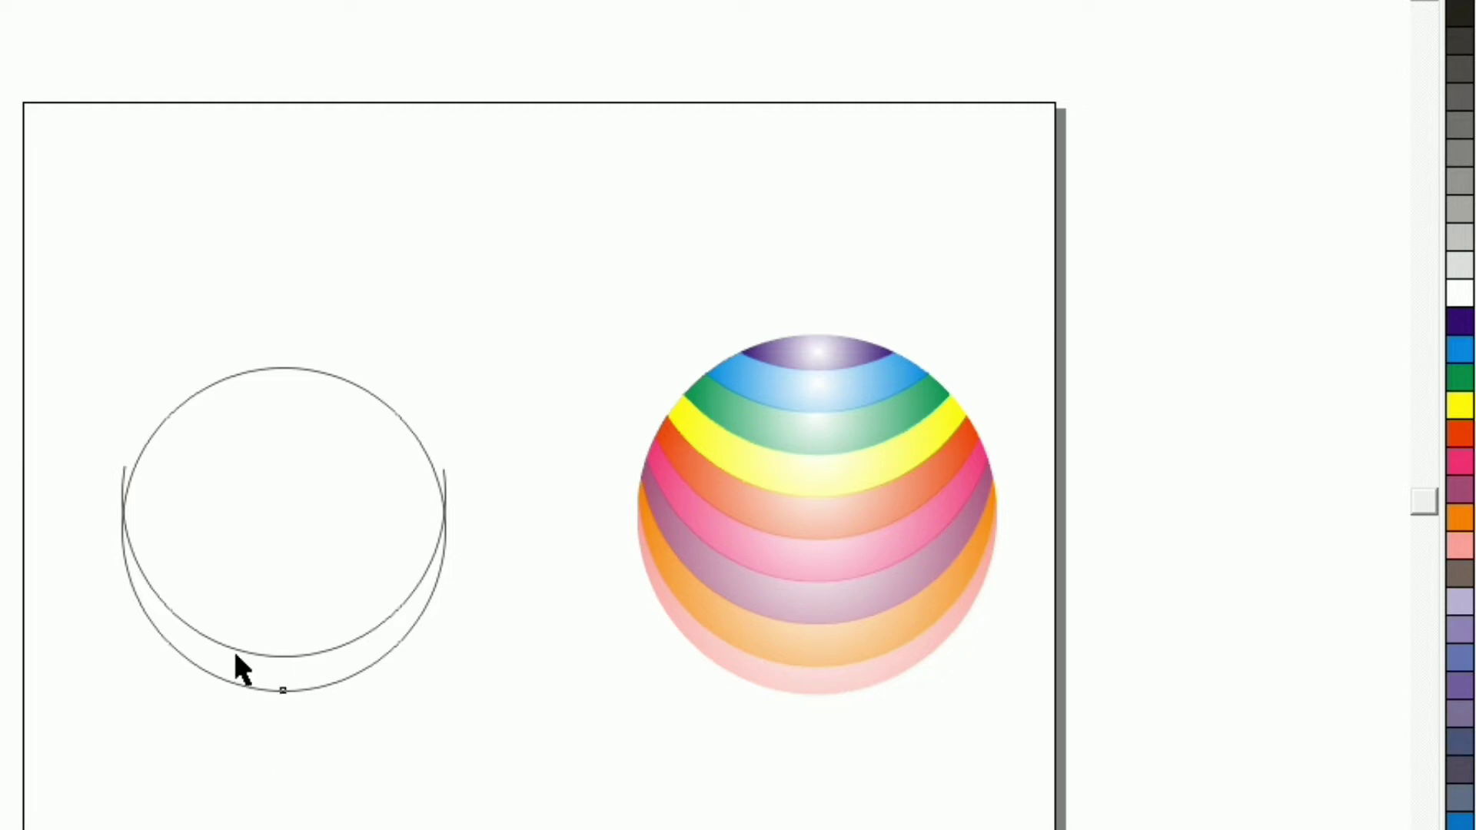
pyautogui.click(238, 658)
pyautogui.click(107, 573)
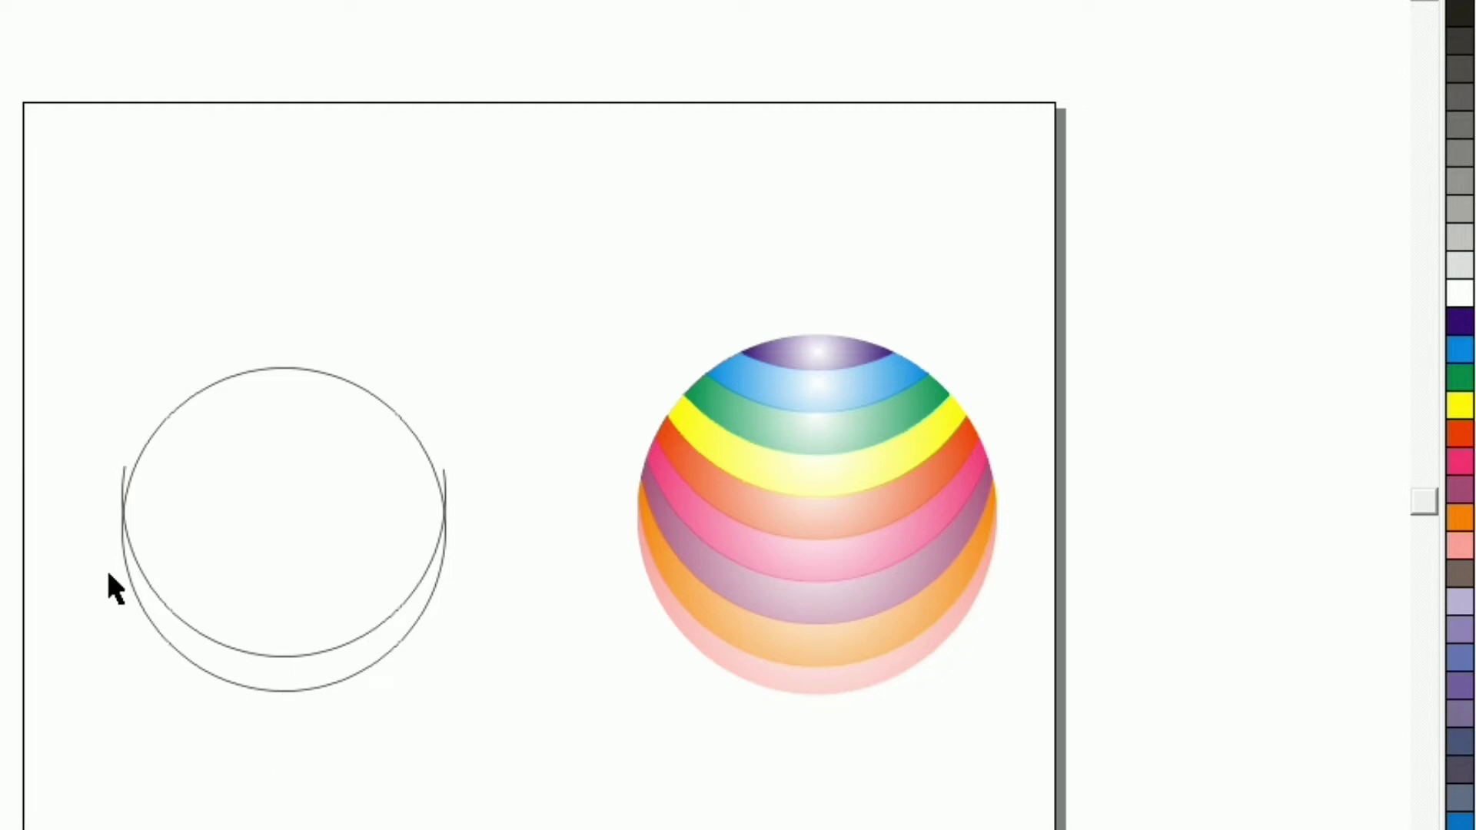
pyautogui.click(123, 494)
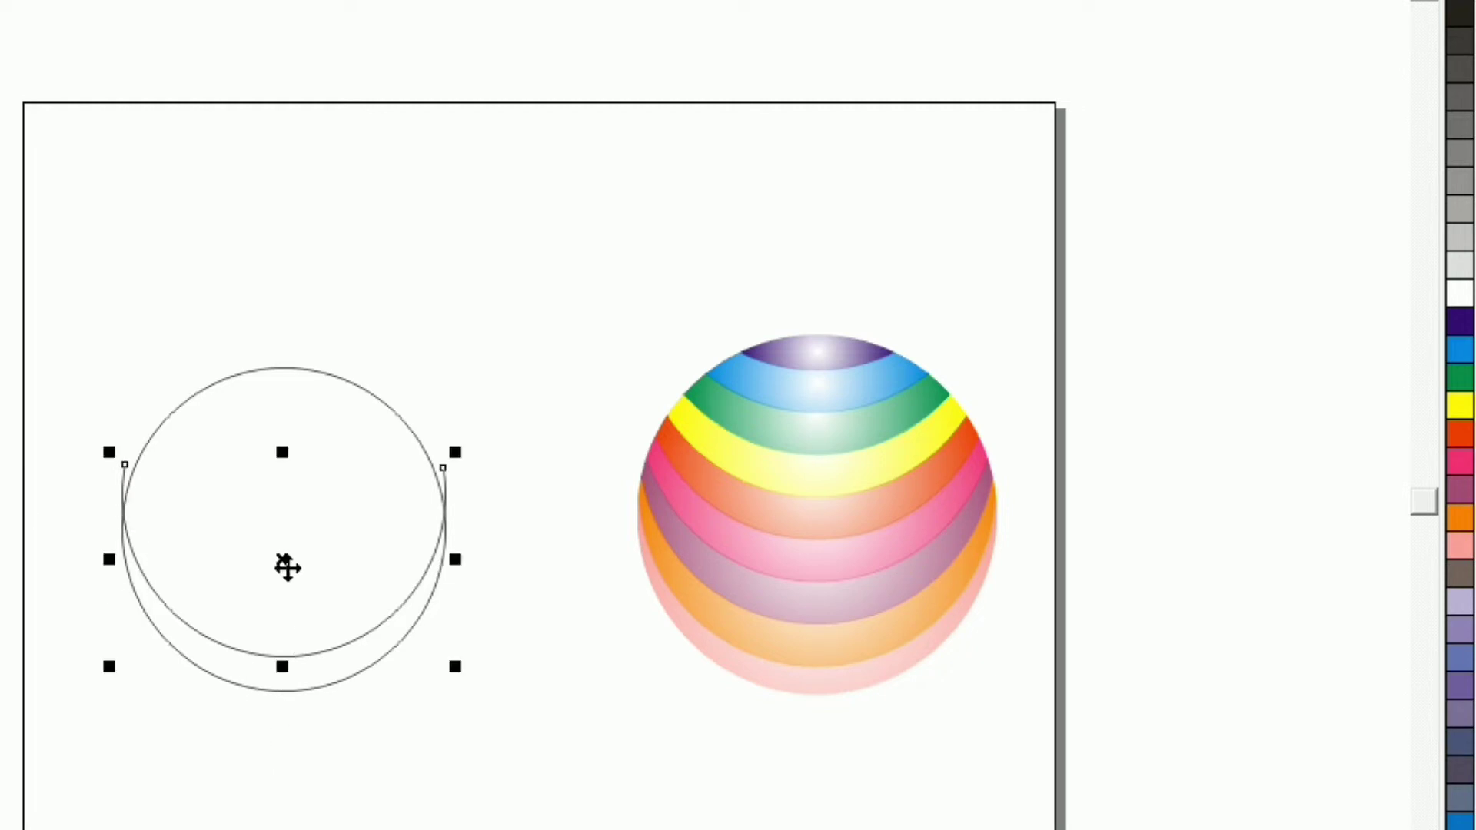
pyautogui.click(287, 567)
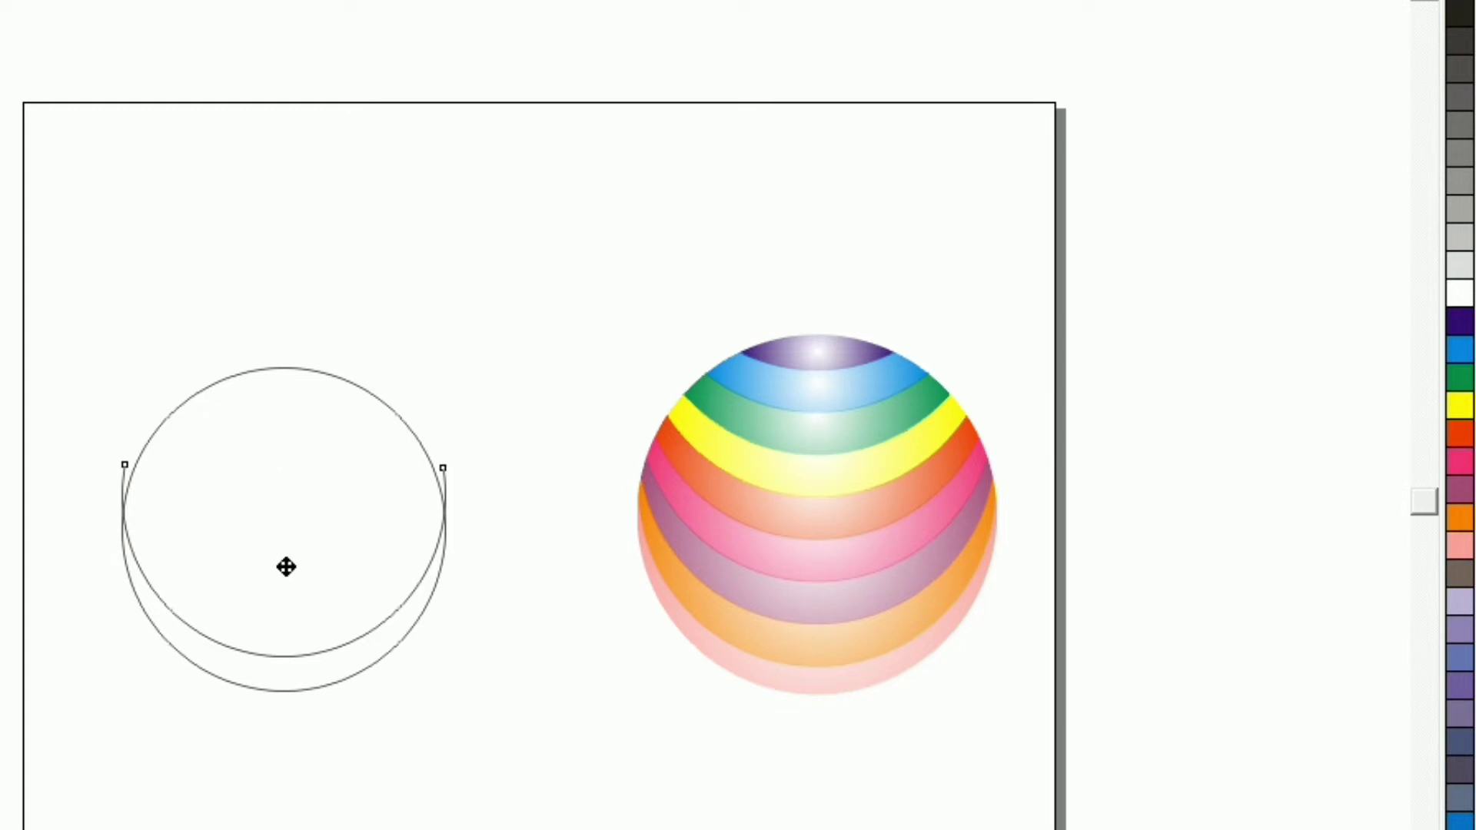
# Drag a copy of the arc higher, then repeat with Ctrl+R three times for evenly stacked arcs
pyautogui.moveTo(286, 567); pyautogui.dragTo(293, 536)
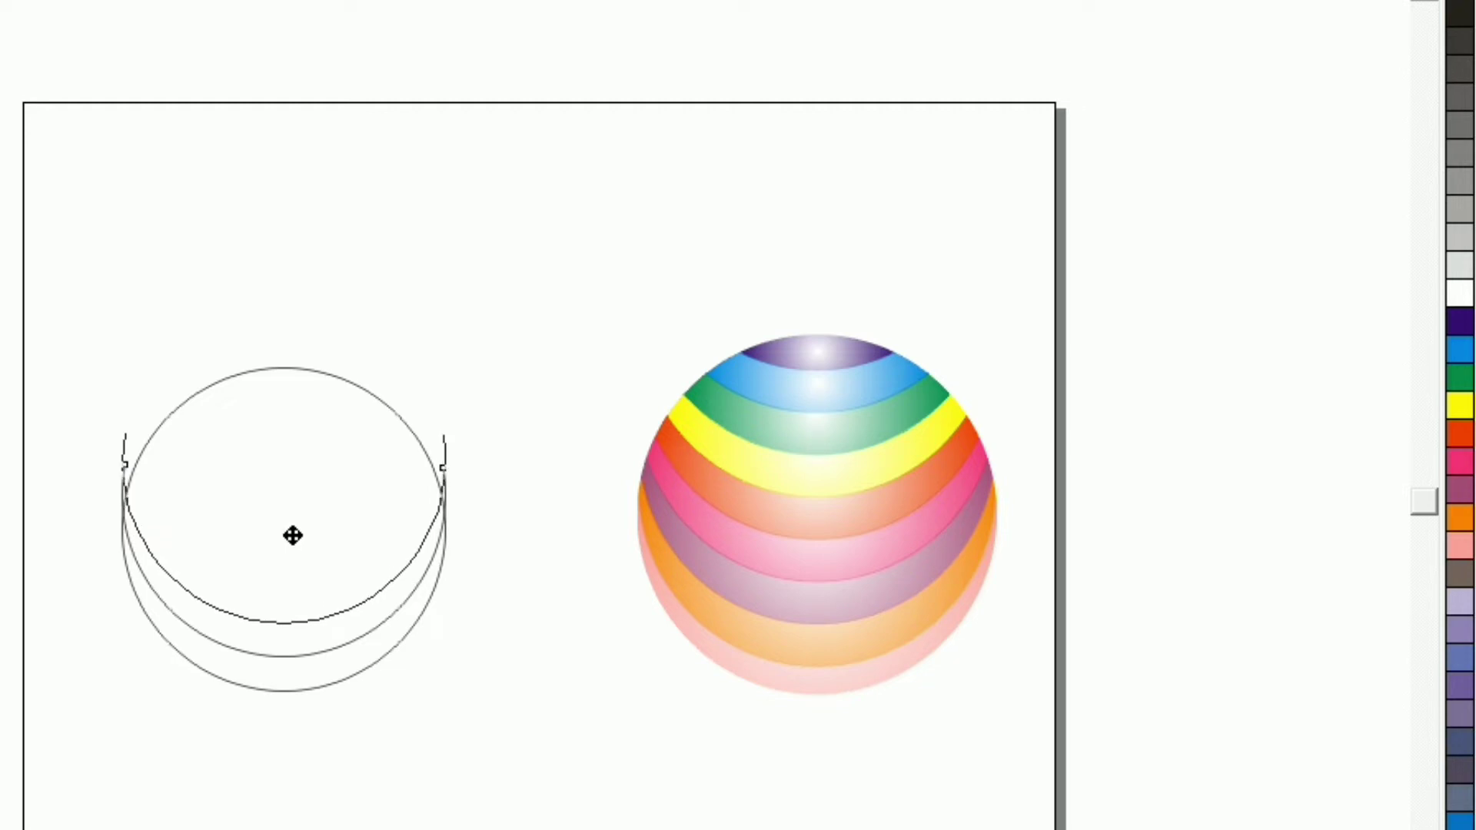
pyautogui.moveTo(292, 535); pyautogui.dragTo(293, 534)
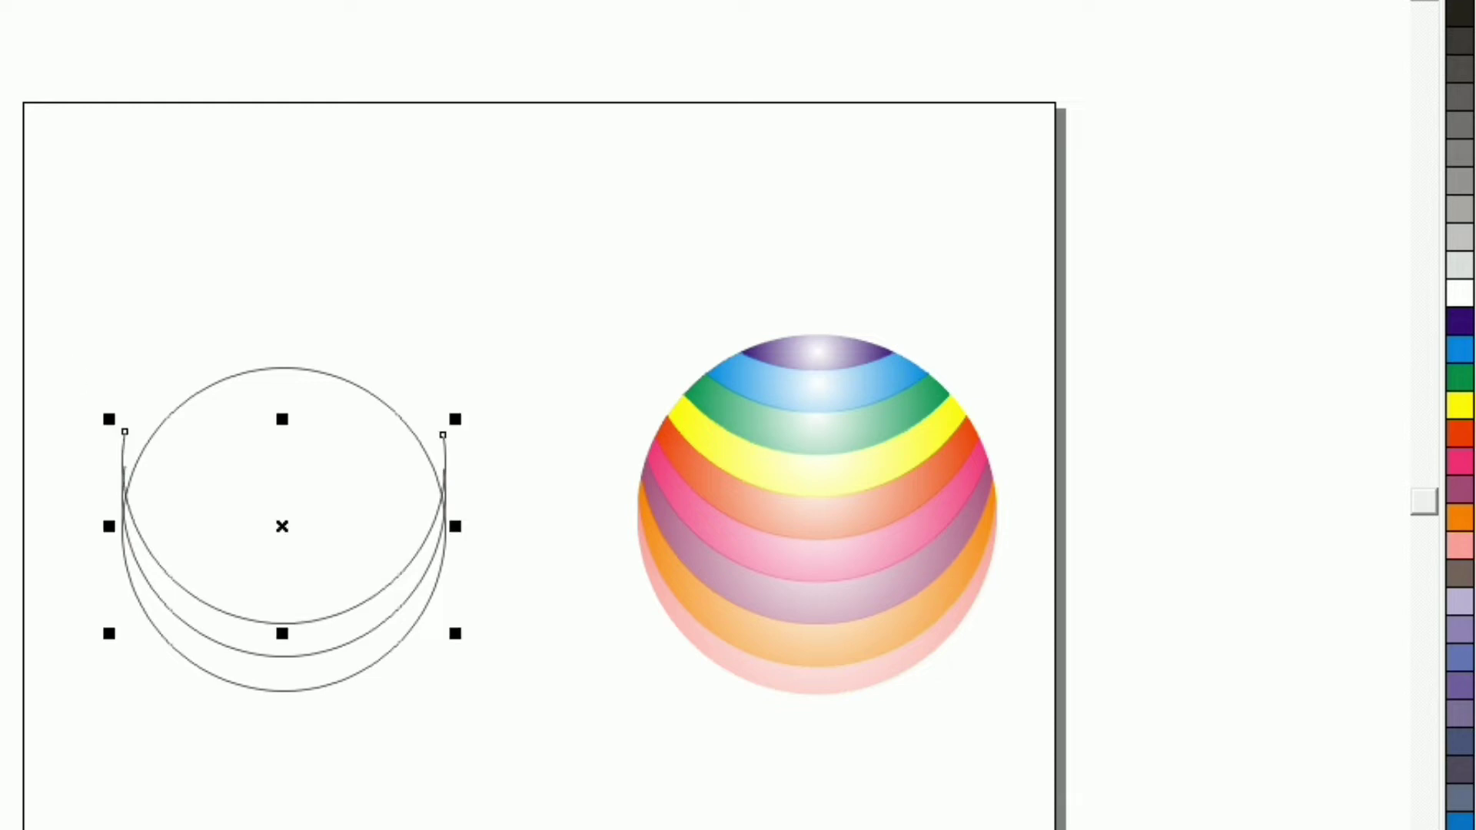
pyautogui.hotkey('ctrl', 'r')
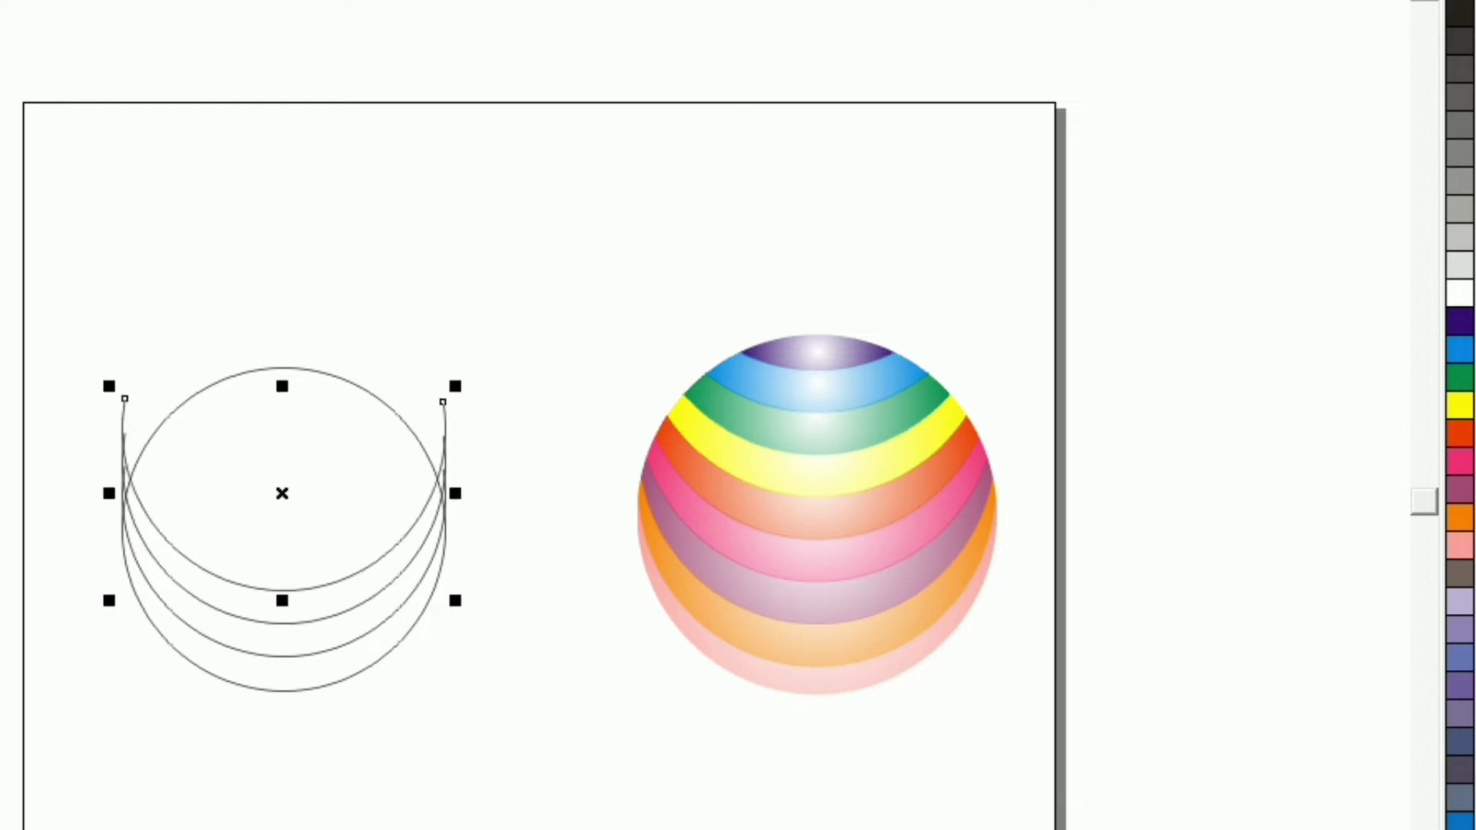
pyautogui.hotkey('ctrl', 'r')
pyautogui.hotkey('ctrl', 'r')
pyautogui.hotkey('ctrl', 'r')
pyautogui.hotkey('ctrl', 'r')
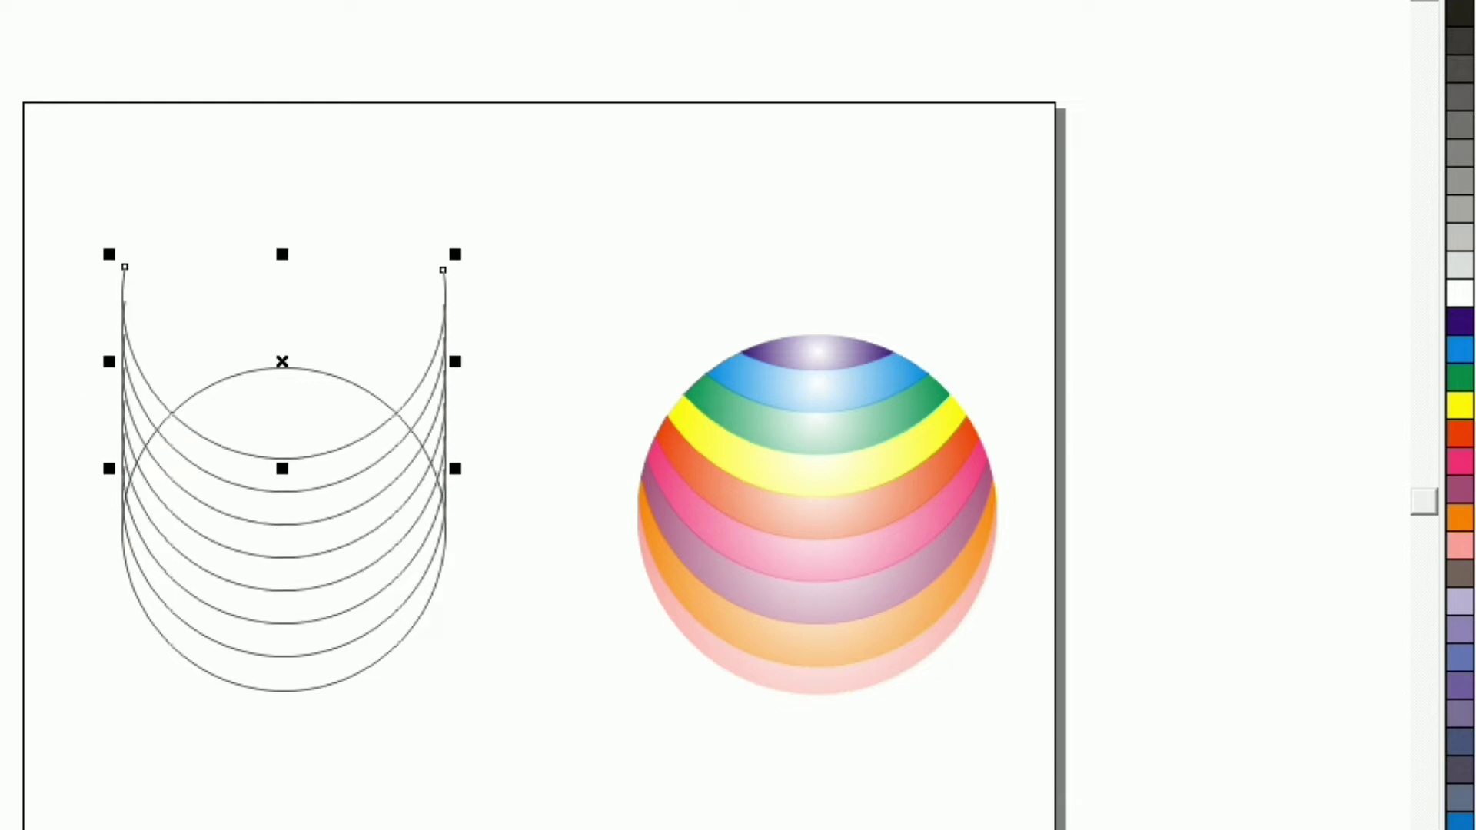
pyautogui.hotkey('ctrl', 'r')
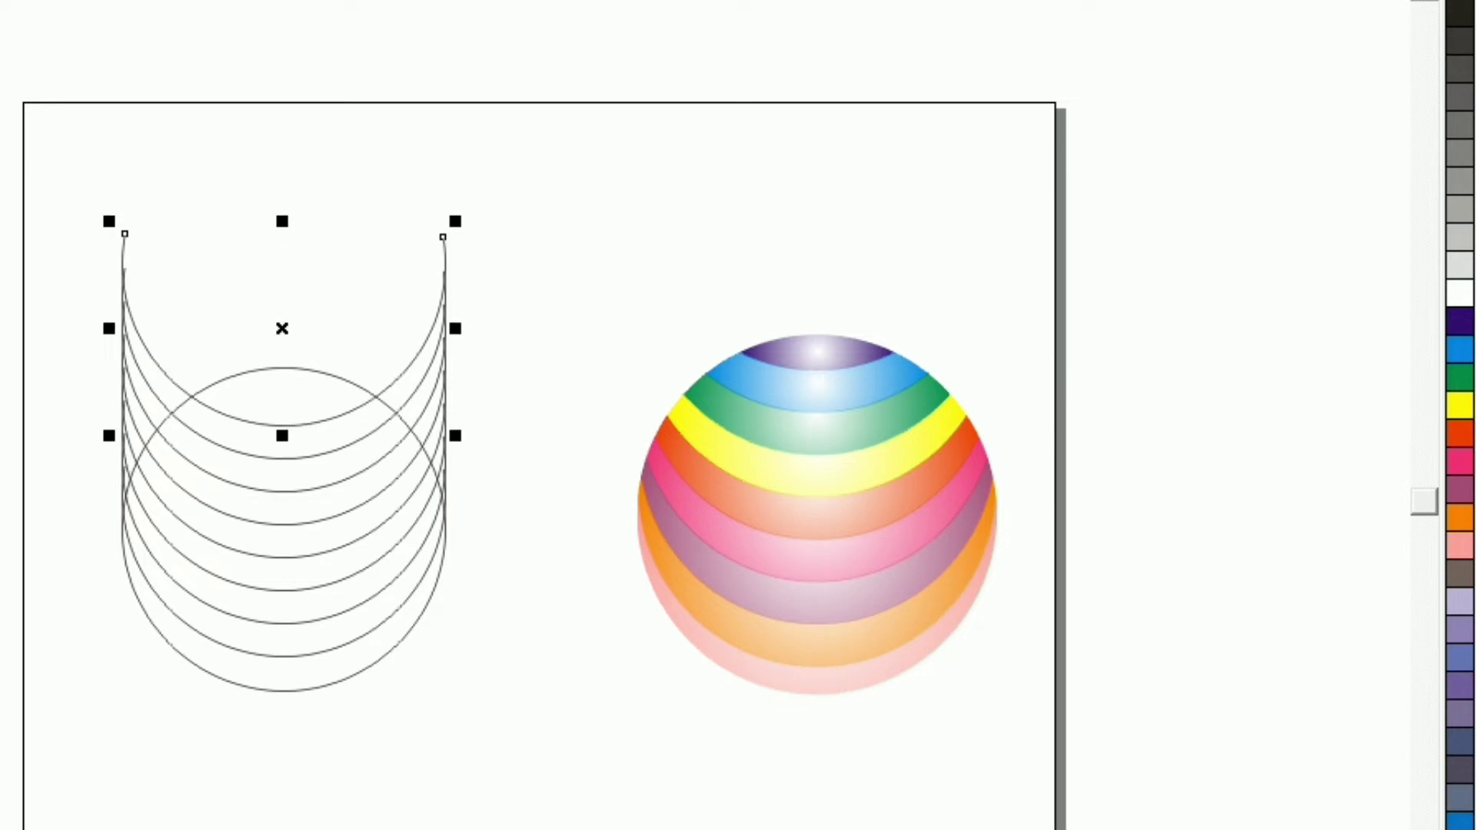
pyautogui.press('Escape')
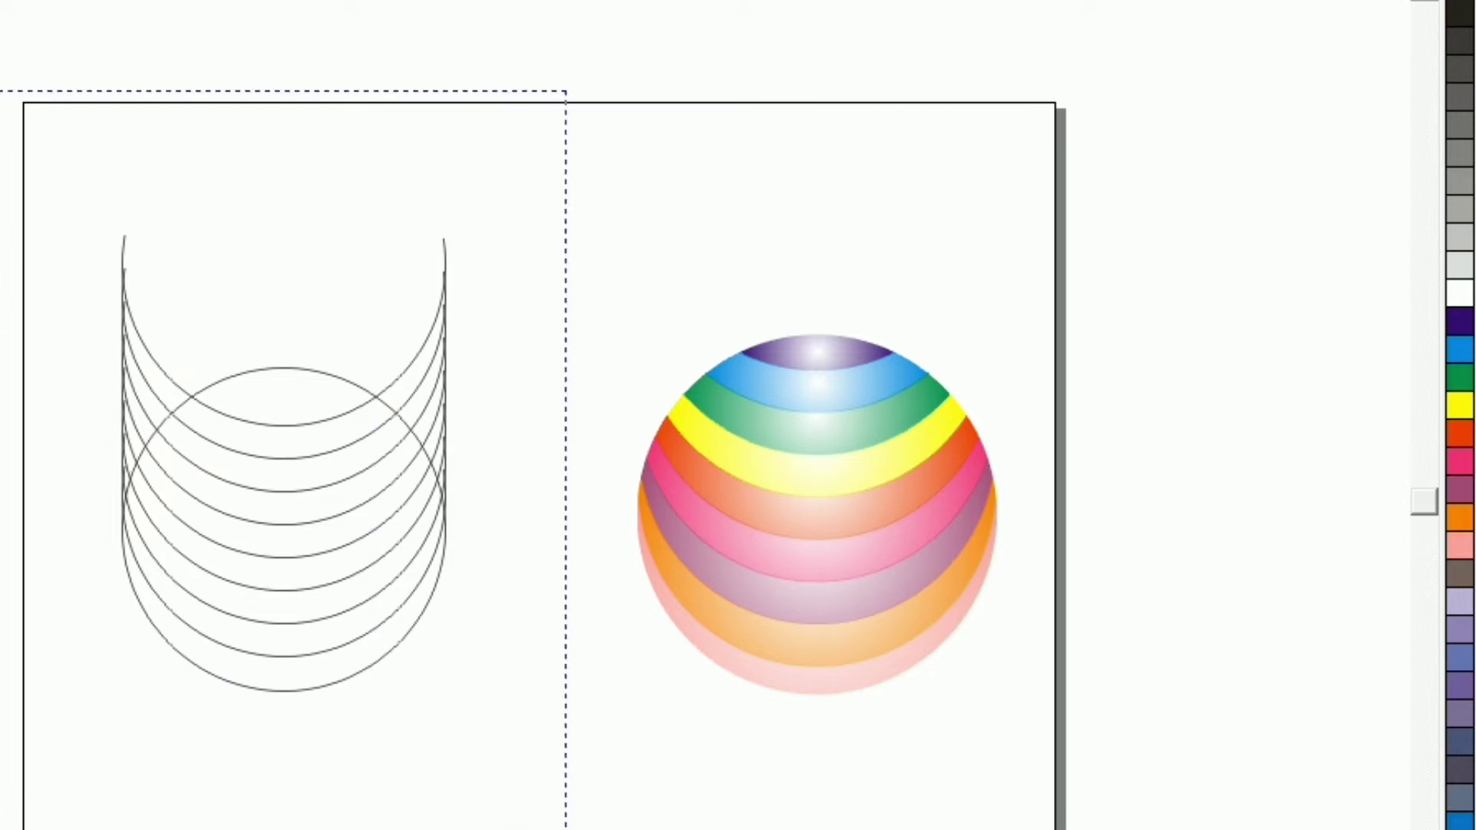
# Trim the circle with the stacked arcs and move the banded circle aside
pyautogui.moveTo(382, 684); pyautogui.dragTo(565, 826)
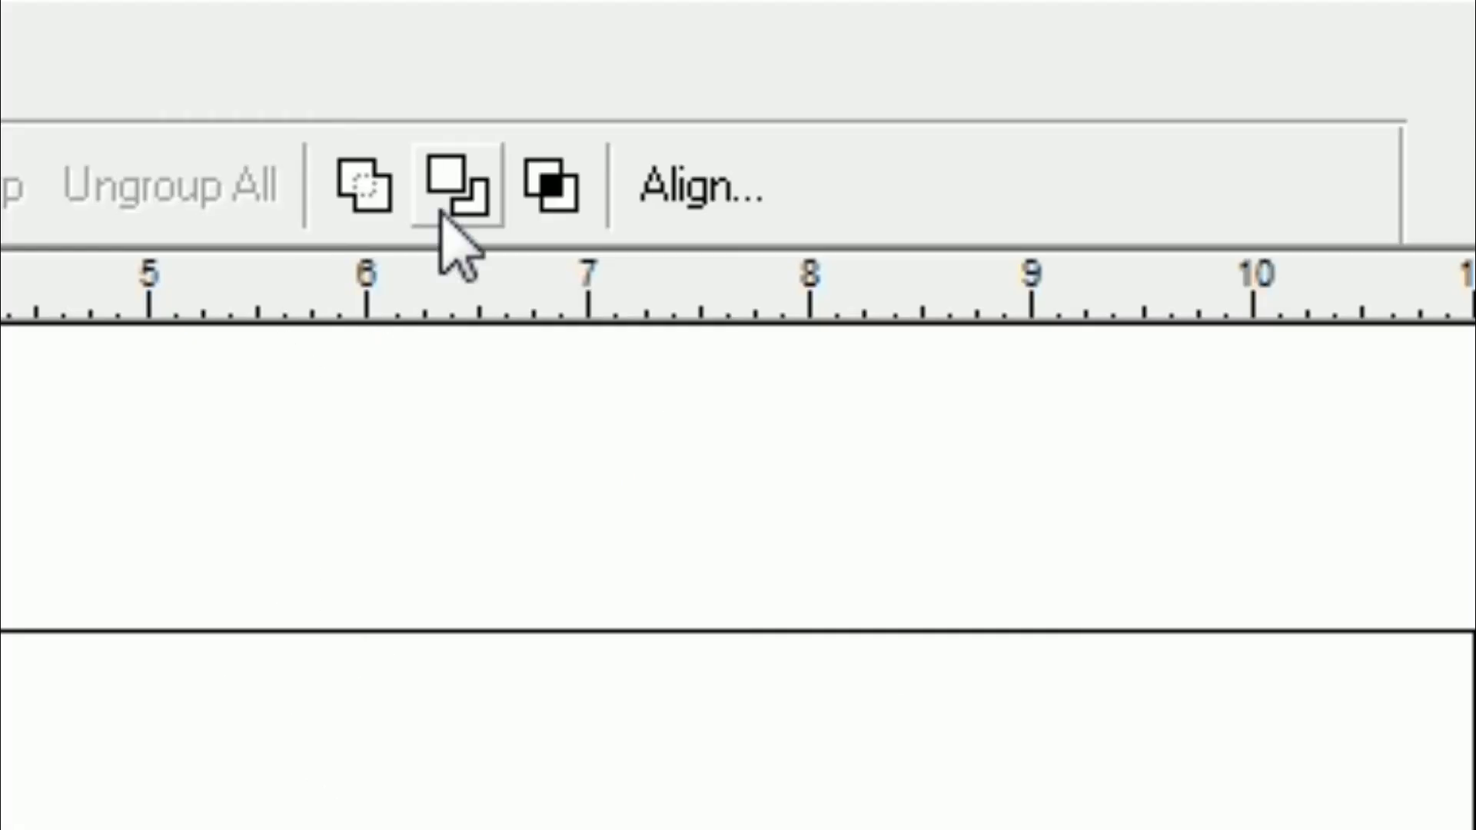
pyautogui.click(476, 173)
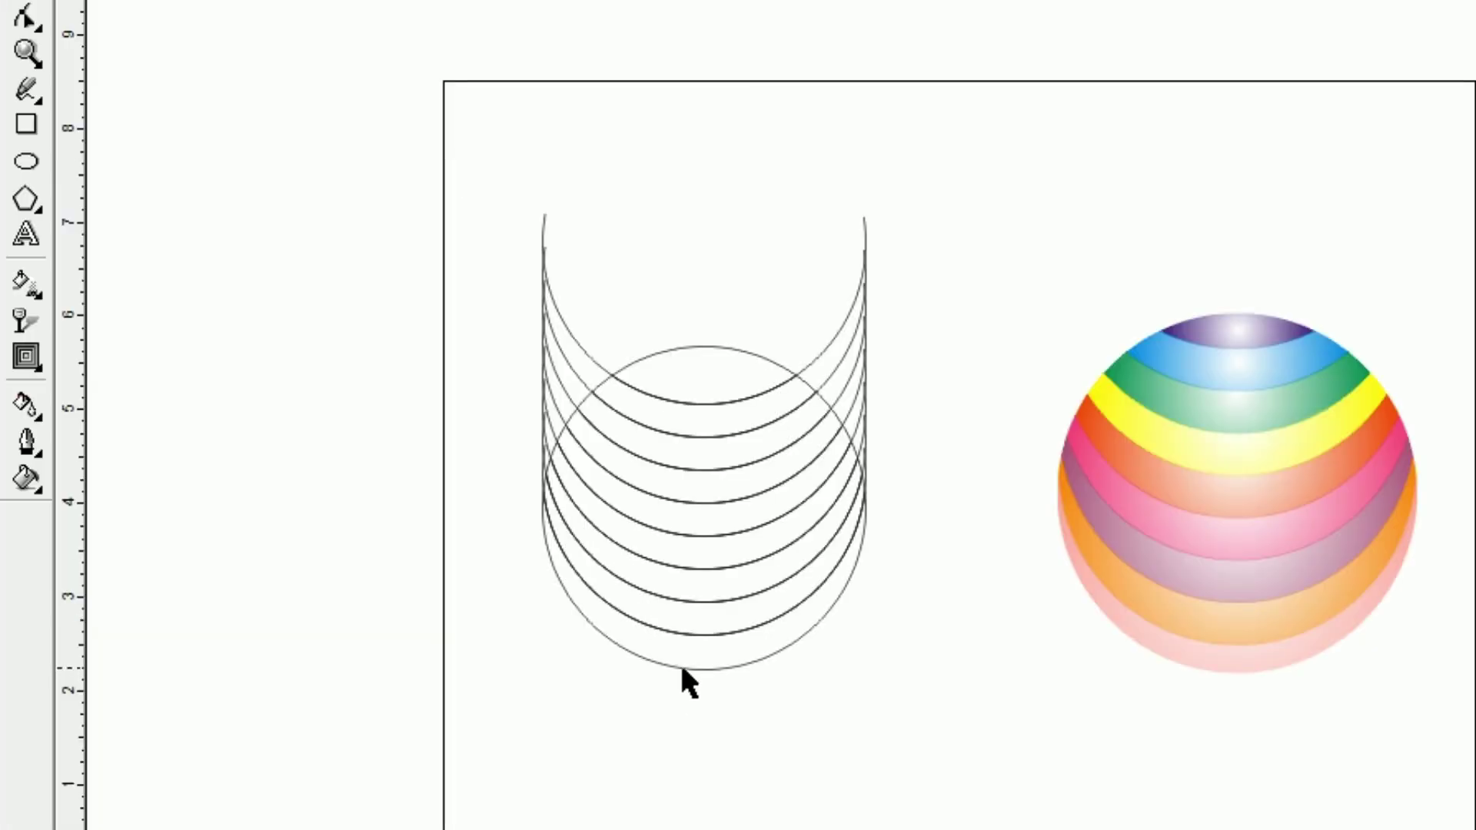
pyautogui.moveTo(679, 668); pyautogui.dragTo(250, 652)
# Delete the leftover U-shaped arcs, leaving only the banded circle
pyautogui.click(425, 570)
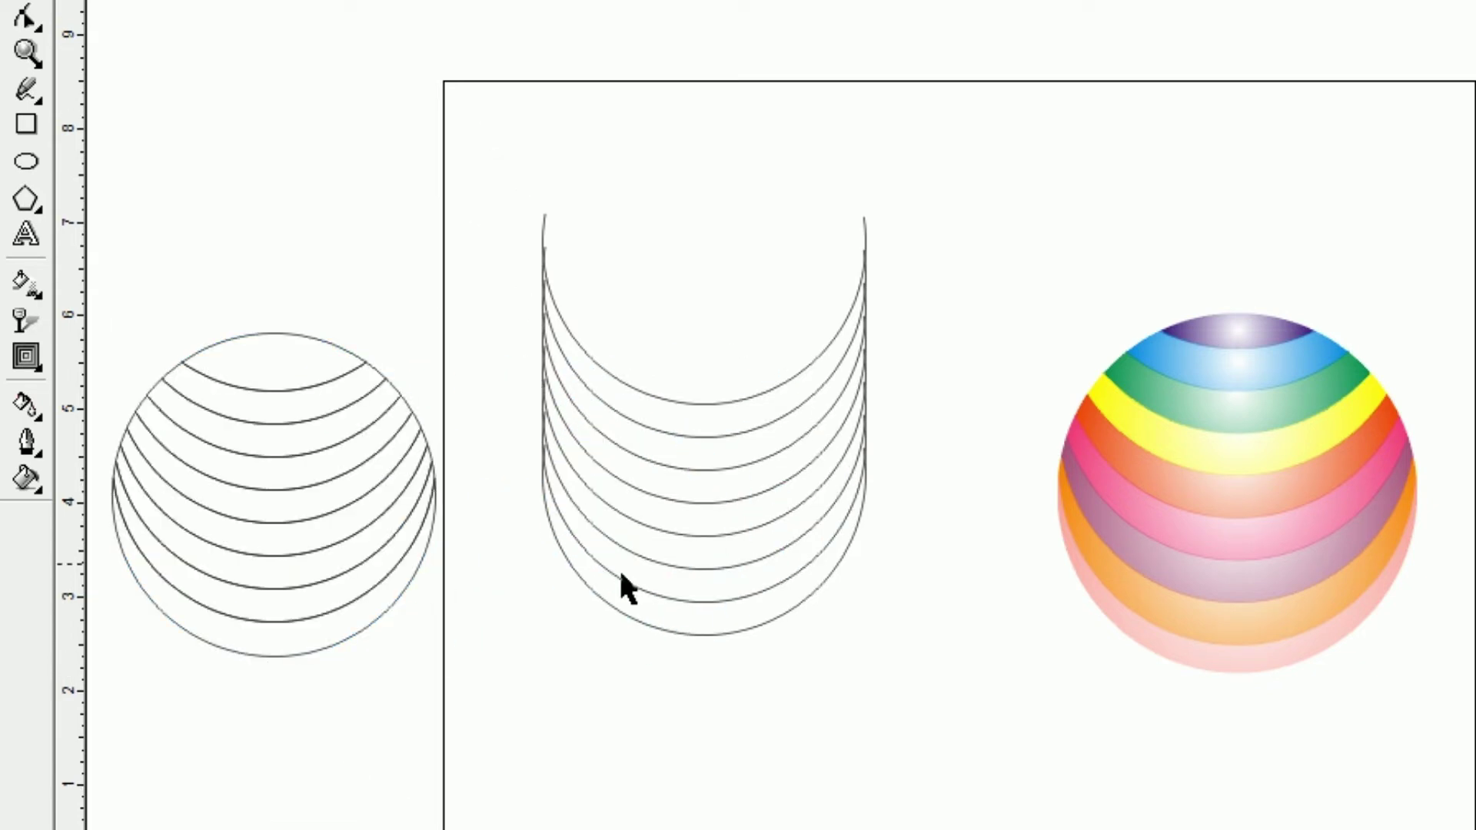
pyautogui.moveTo(897, 762); pyautogui.dragTo(950, 764)
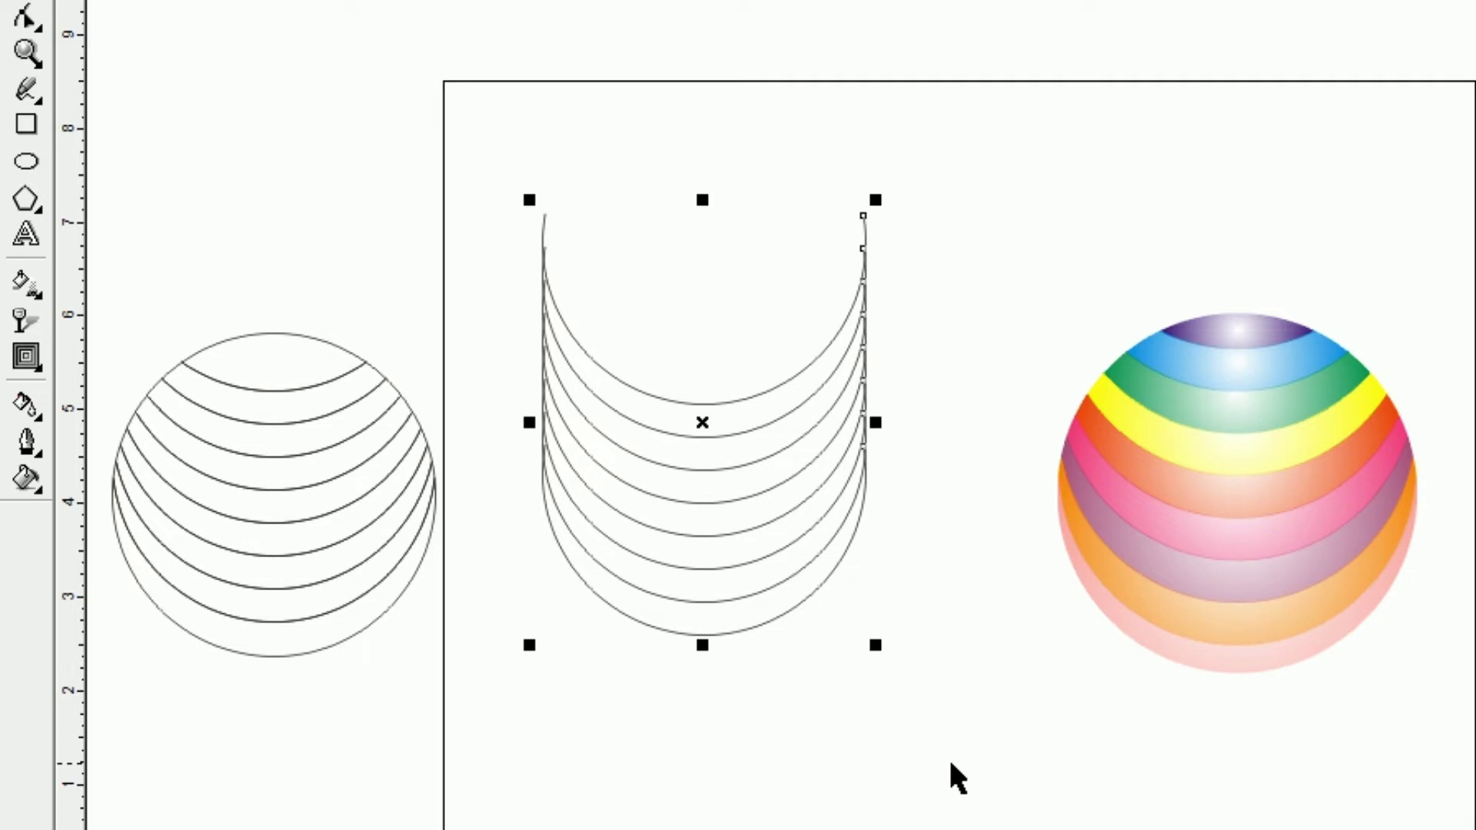
pyautogui.press('Delete')
pyautogui.click(294, 461)
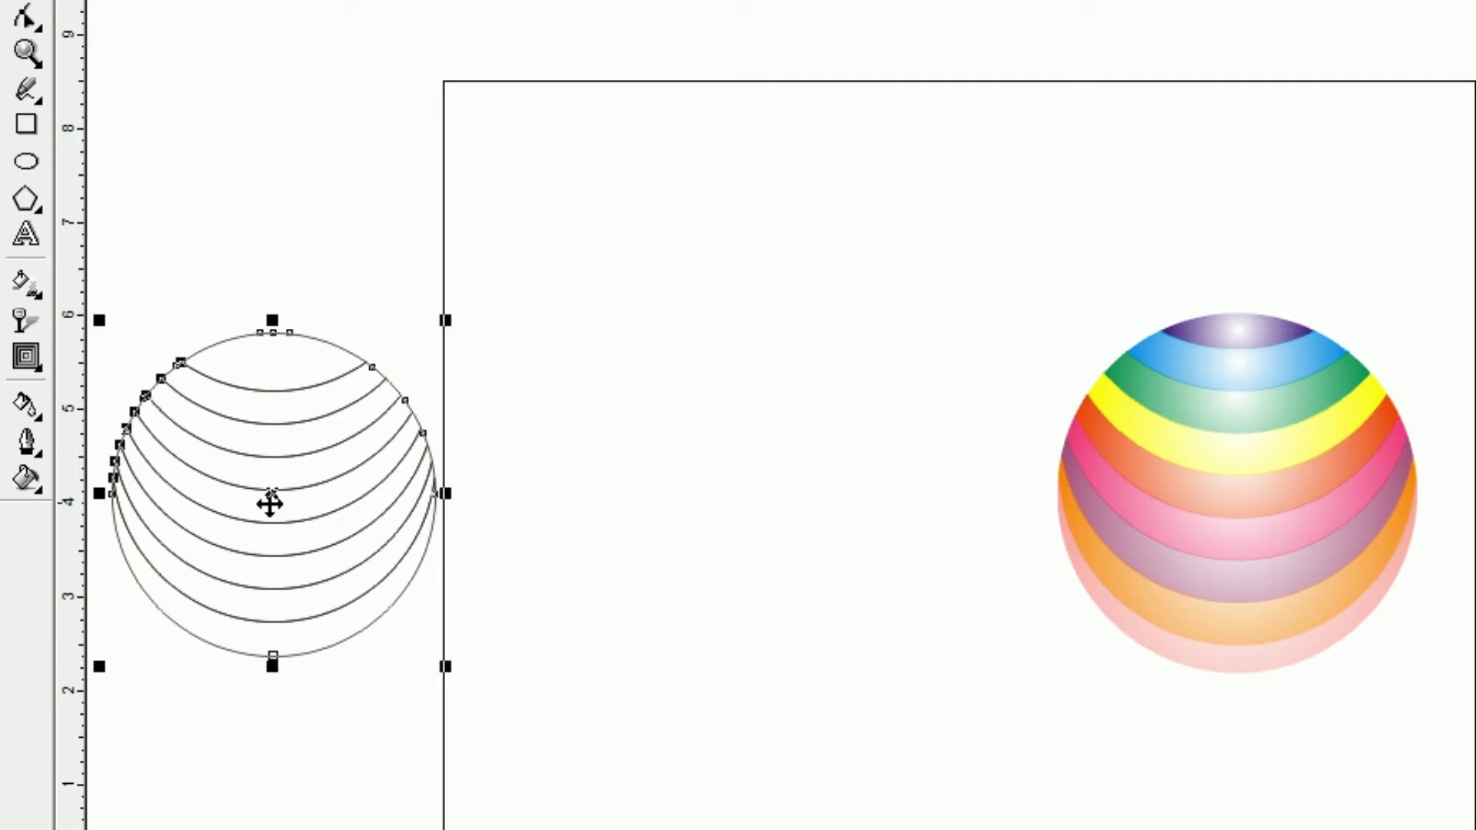
# Move the banded circle back onto the page
pyautogui.moveTo(270, 500)
pyautogui.mouseDown()
pyautogui.moveTo(705, 543)
pyautogui.moveTo(701, 526)
pyautogui.mouseUp()
pyautogui.click(603, 145)
pyautogui.click(741, 566)
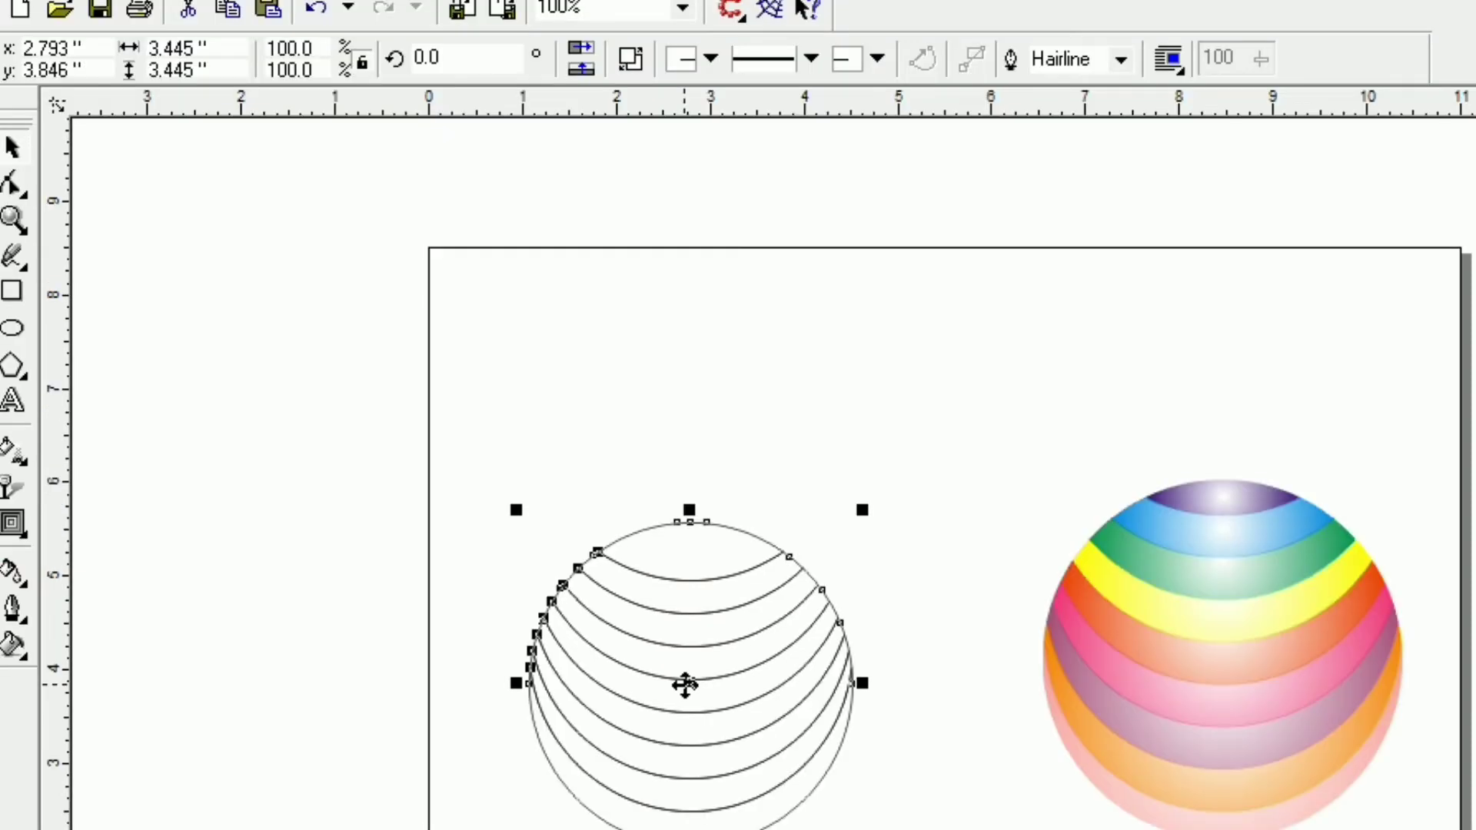
pyautogui.moveTo(685, 682); pyautogui.dragTo(685, 671)
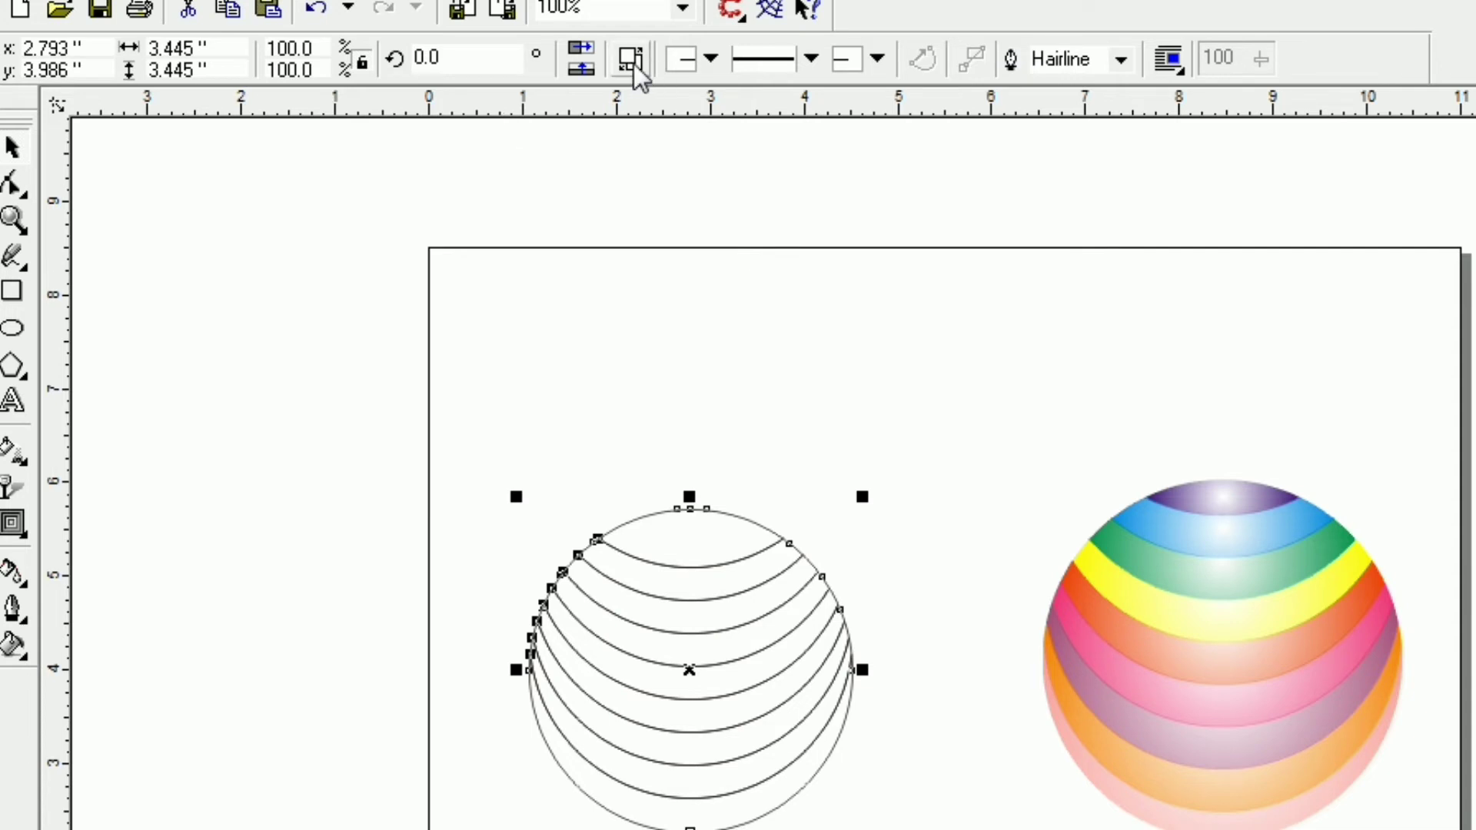
# Break the banded circle apart into separate band pieces with Ctrl+K
pyautogui.click(500, 353)
pyautogui.moveTo(436, 335); pyautogui.dragTo(1013, 829)
pyautogui.hotkey('ctrl', 'k')
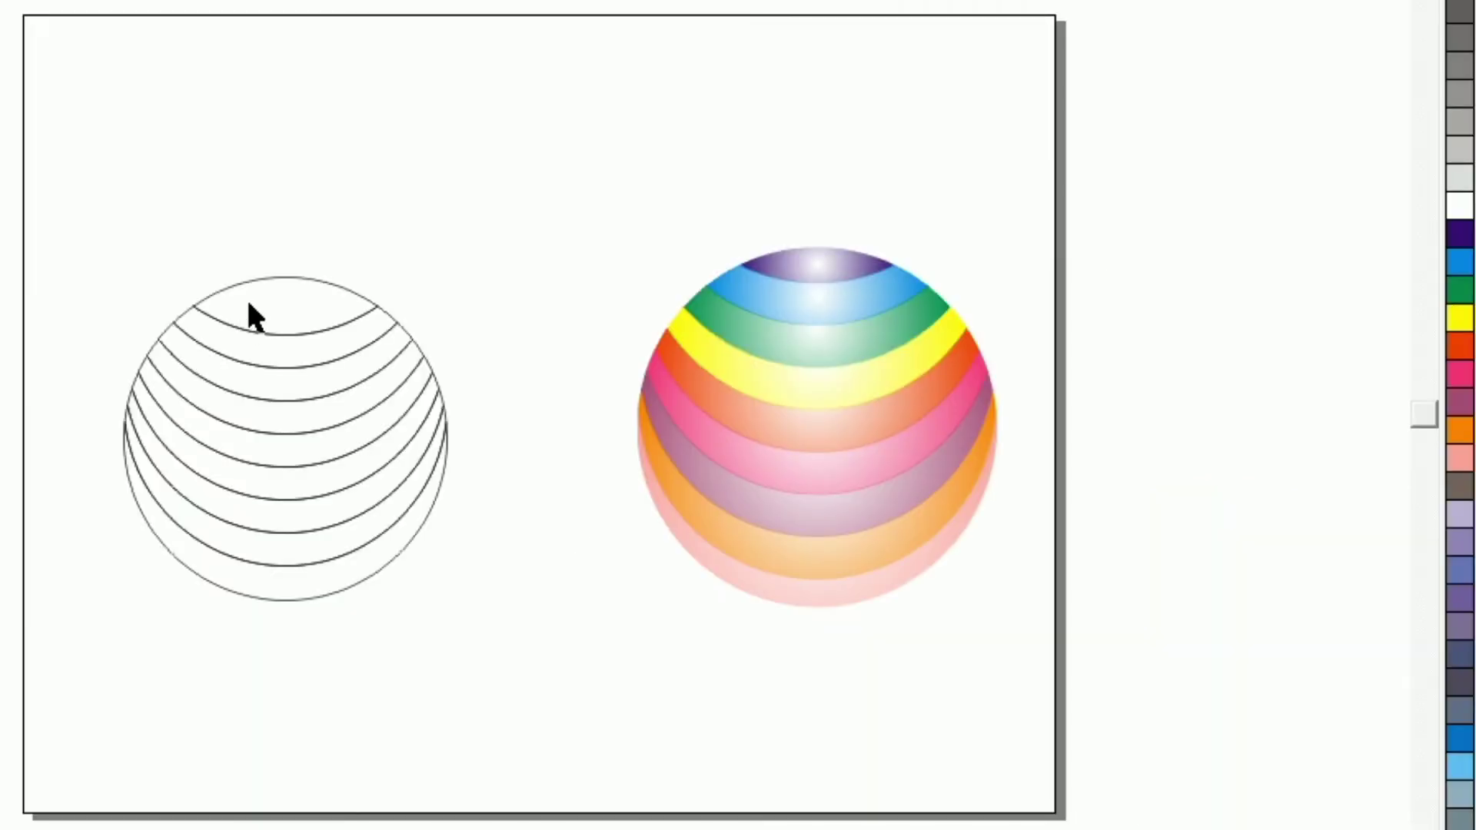
pyautogui.click(655, 539)
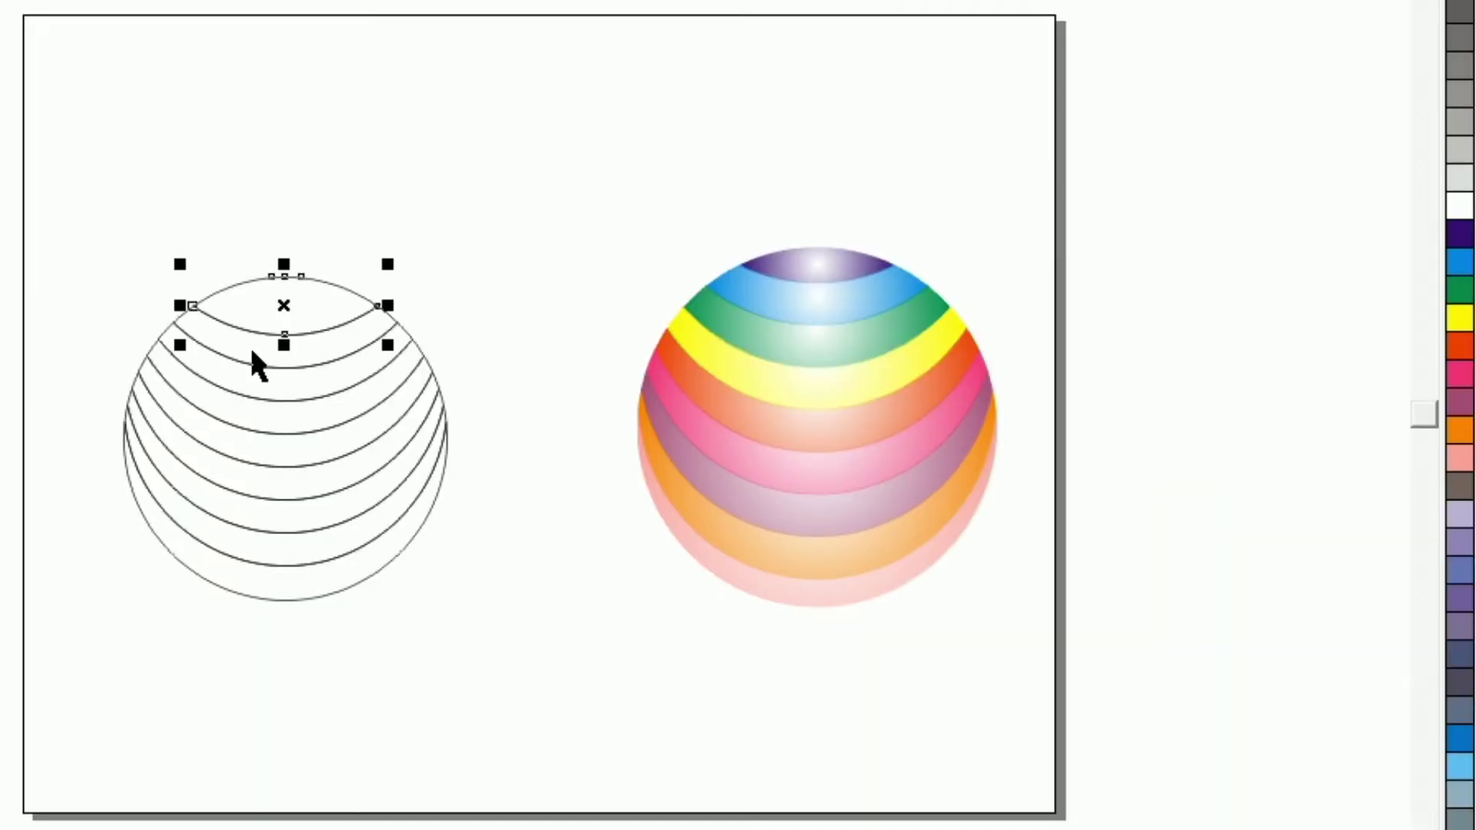
pyautogui.click(250, 378)
pyautogui.click(243, 419)
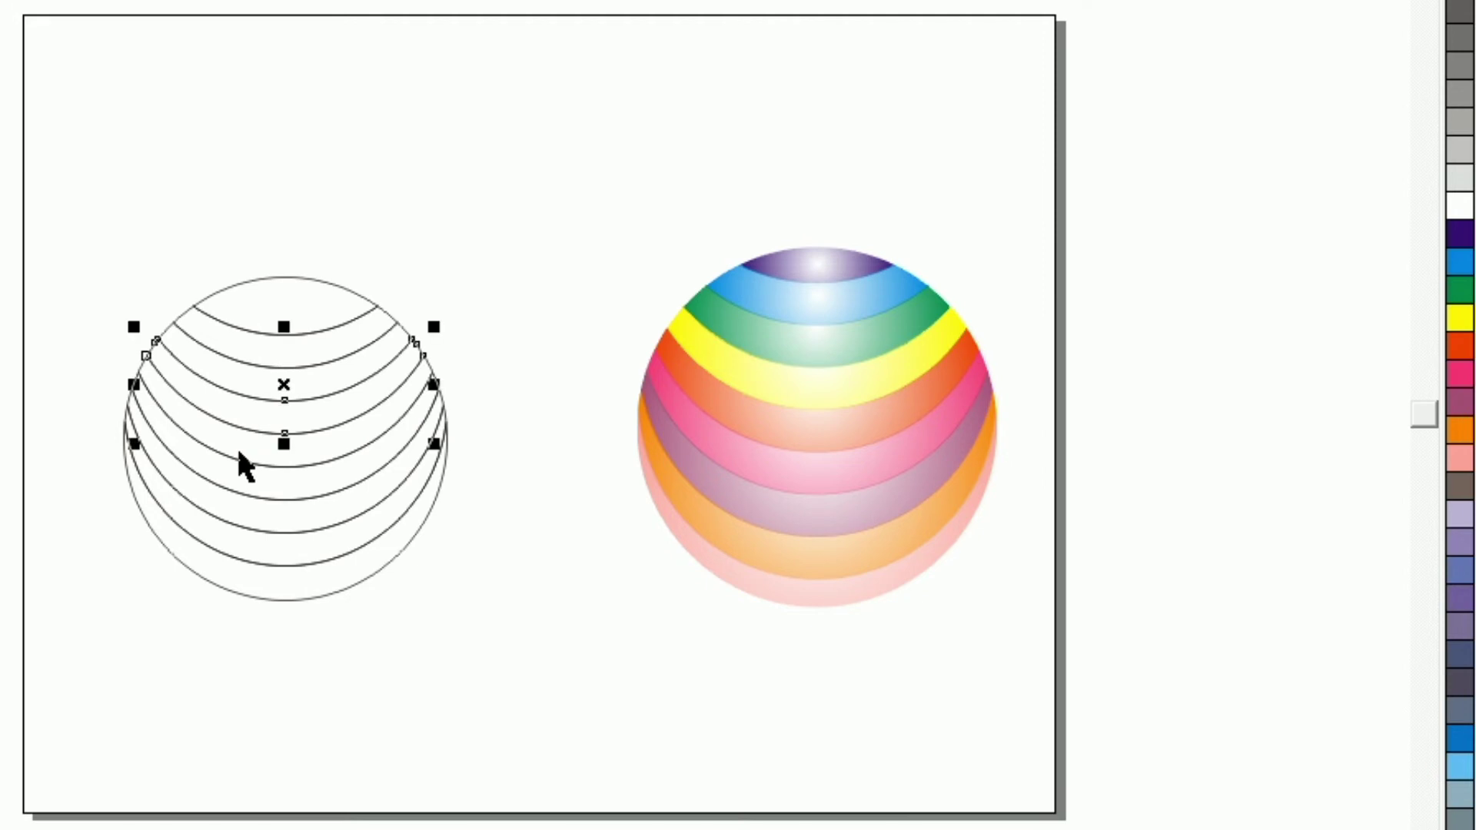
pyautogui.click(238, 465)
pyautogui.click(240, 485)
pyautogui.click(244, 521)
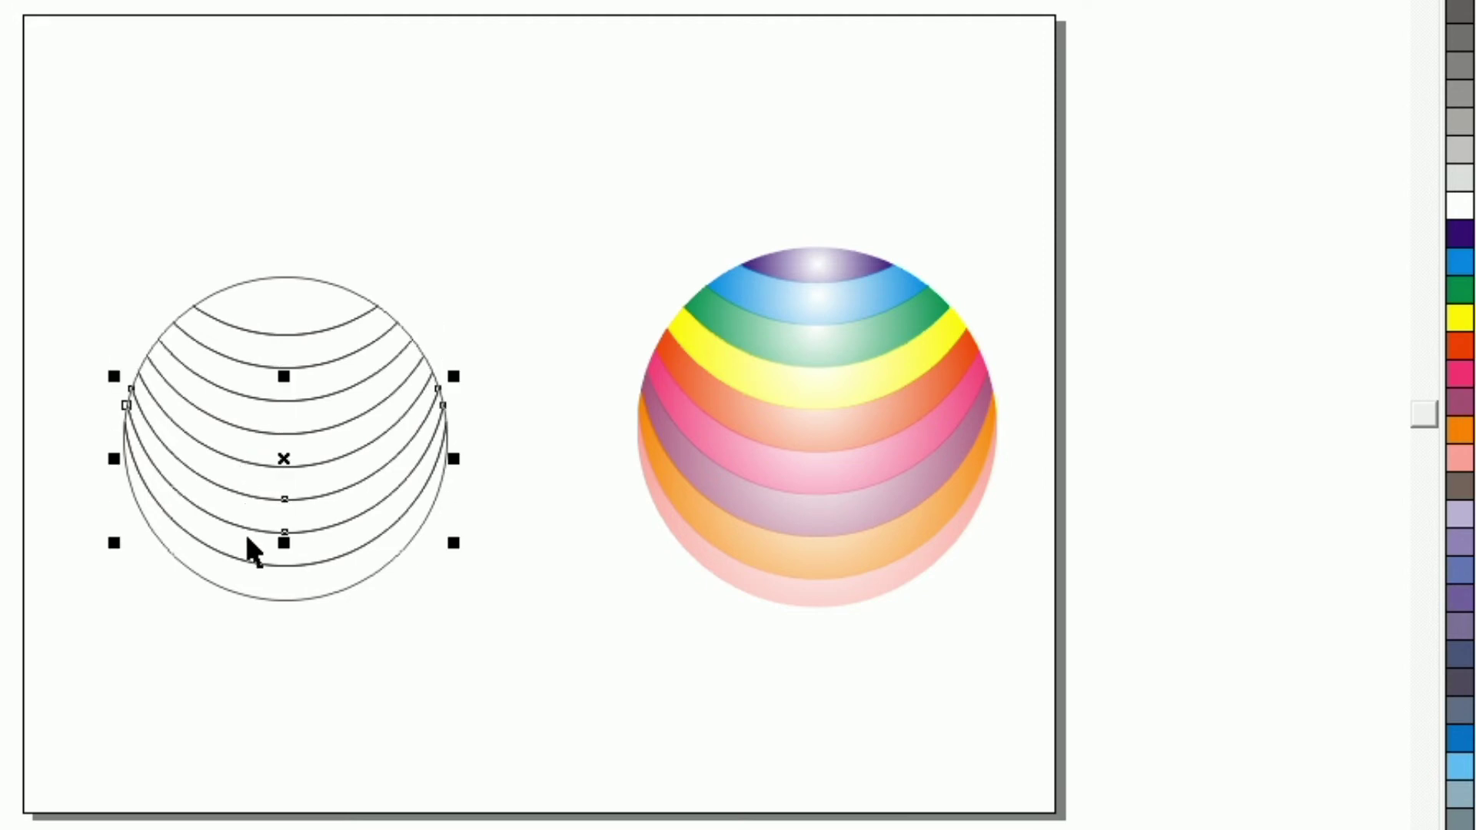
pyautogui.click(249, 565)
pyautogui.click(158, 231)
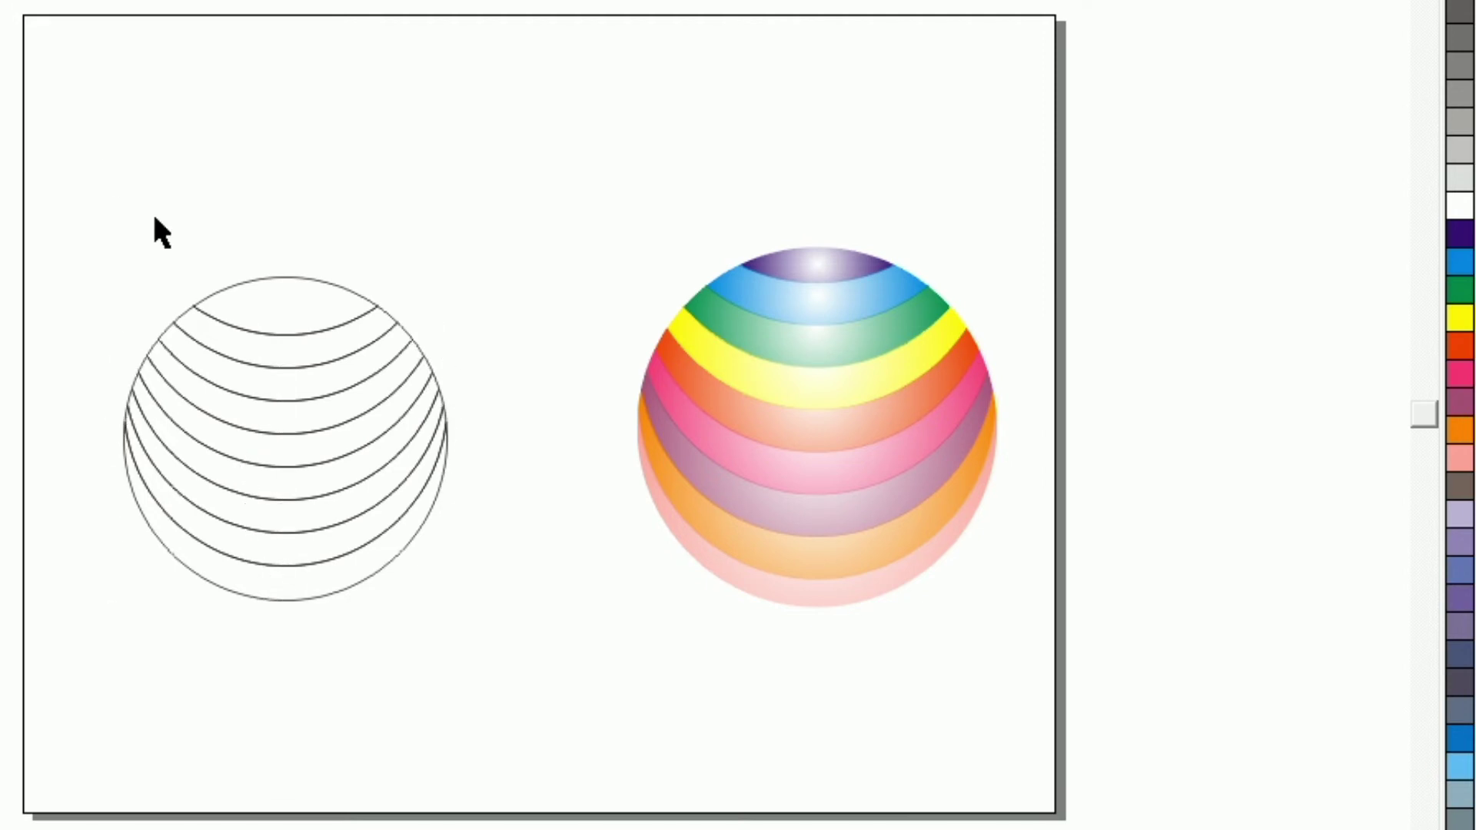
pyautogui.click(289, 317)
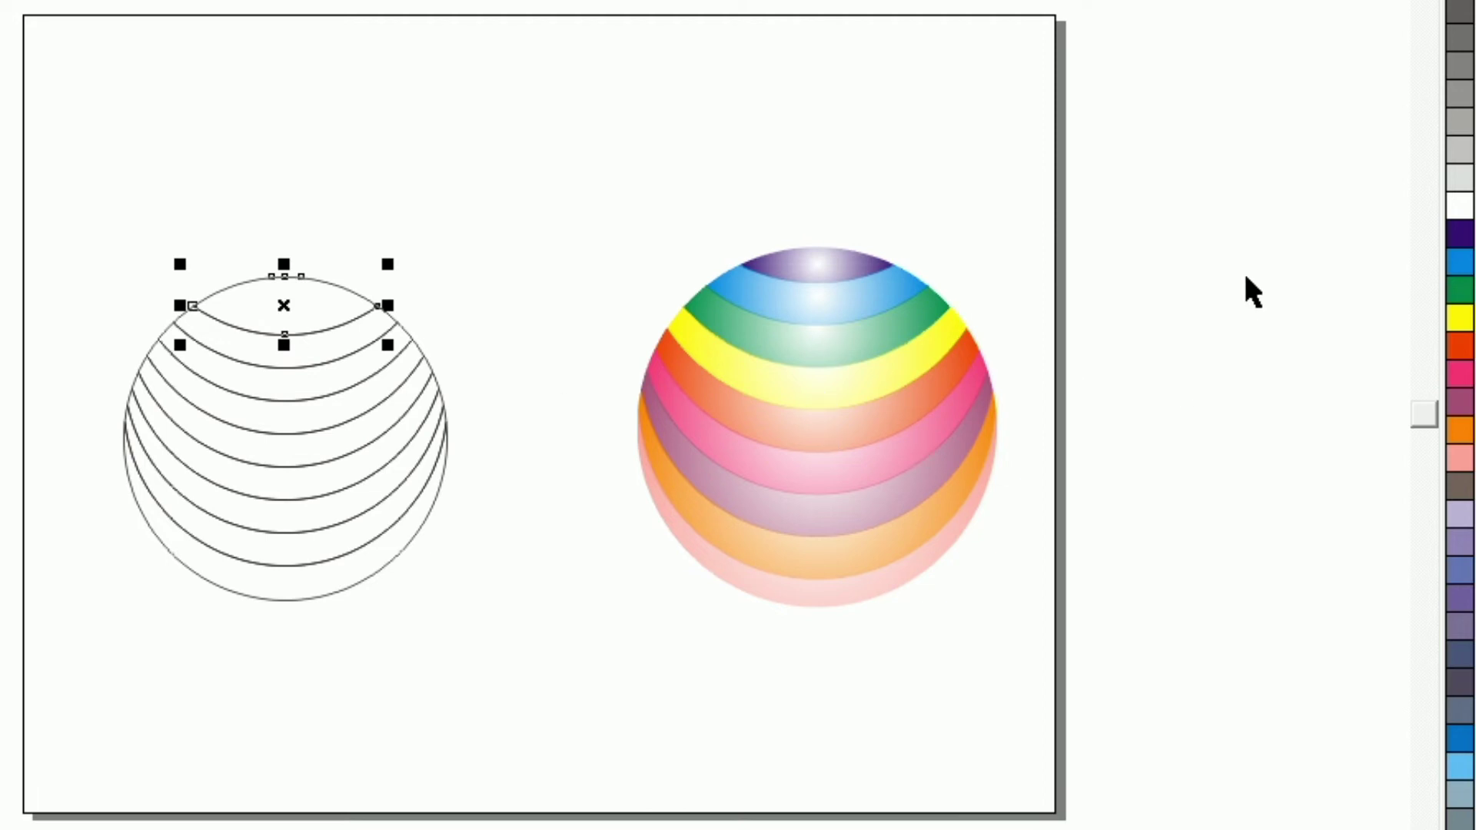
pyautogui.press('Escape')
pyautogui.click(248, 300)
pyautogui.click(234, 196)
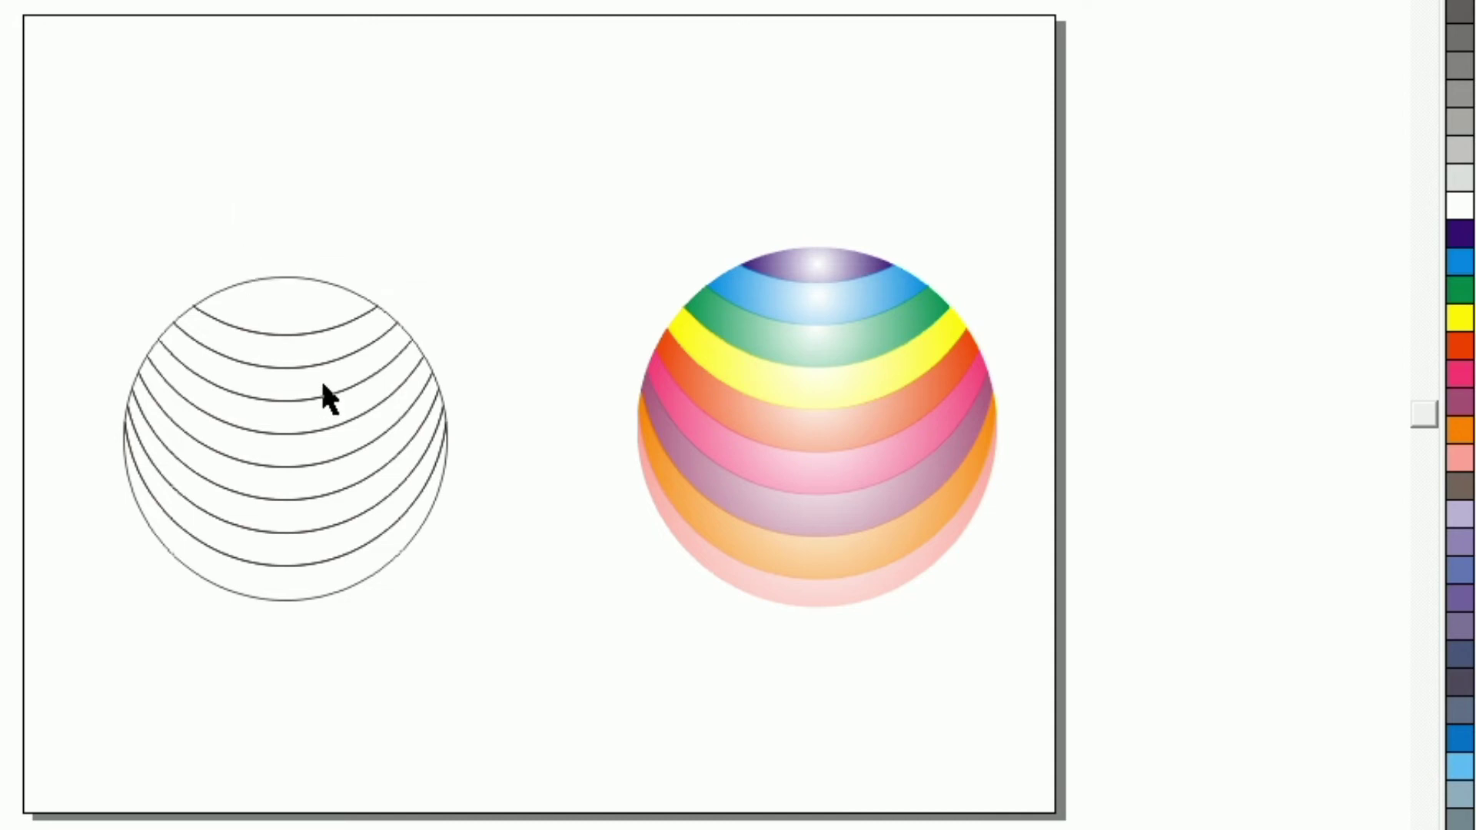
pyautogui.click(303, 290)
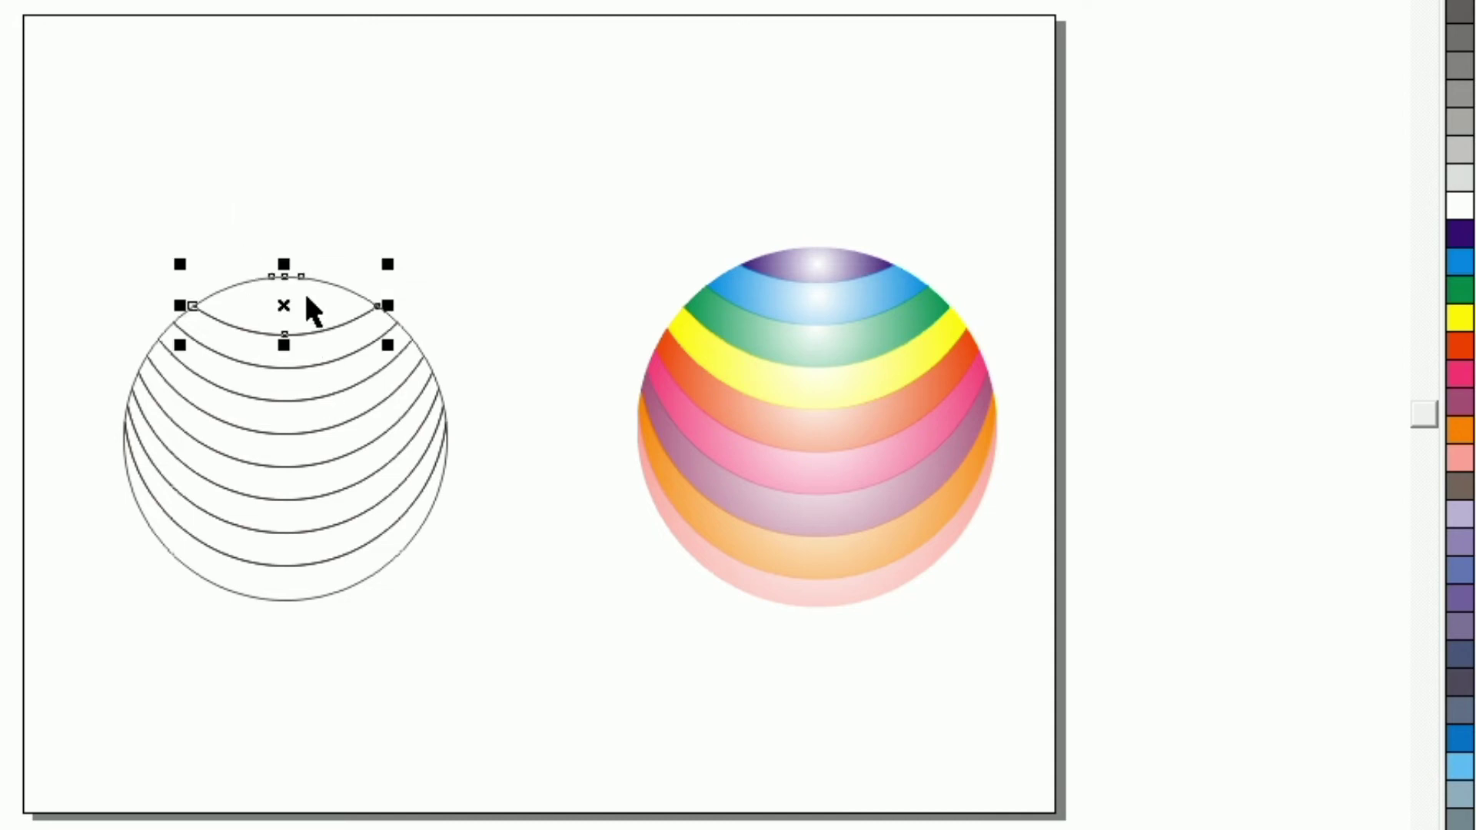
# Fill the upper bands dark purple, blue, green and yellow, top to bottom
pyautogui.click(1459, 235)
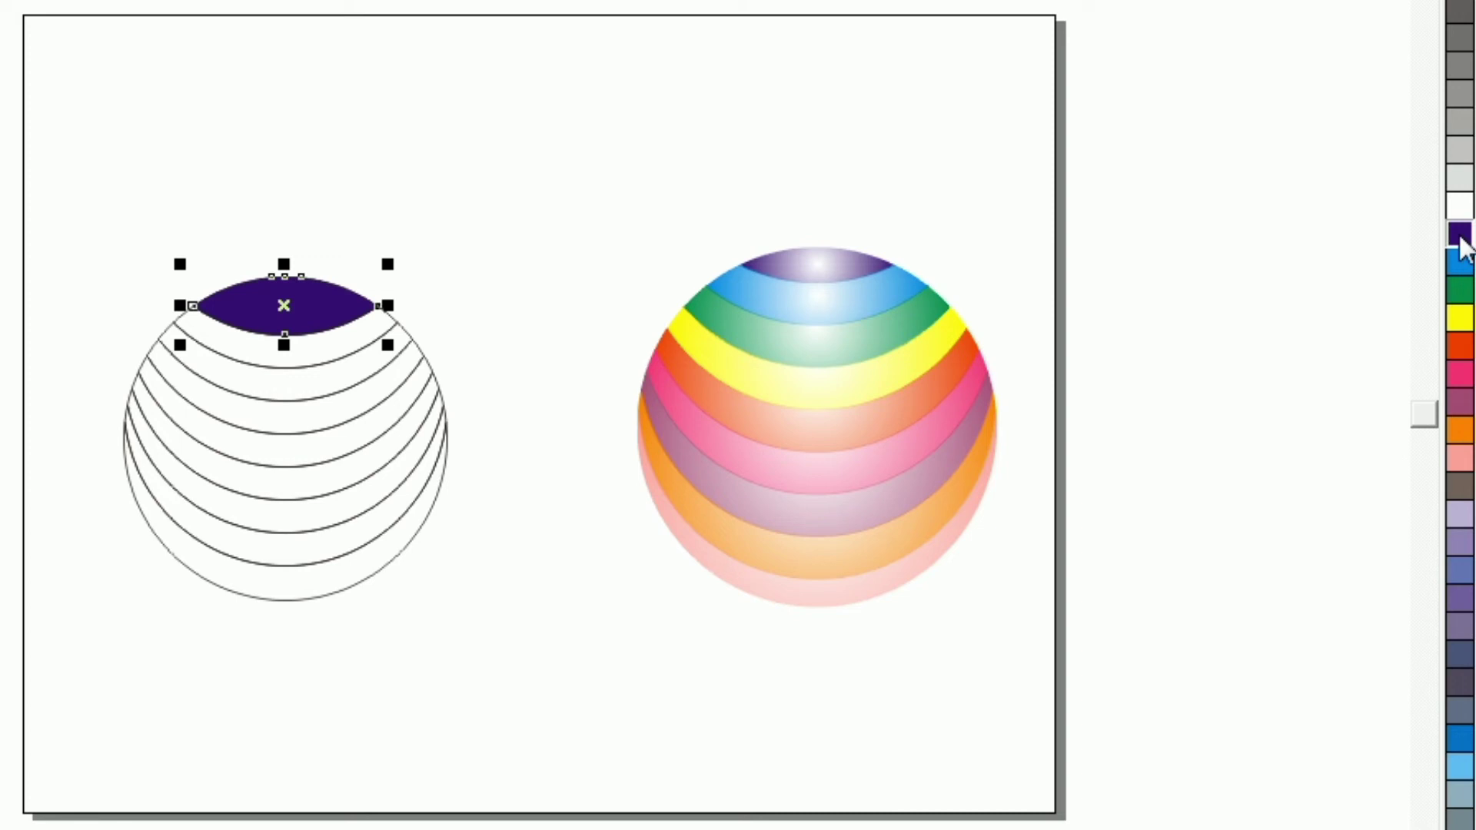
pyautogui.click(247, 347)
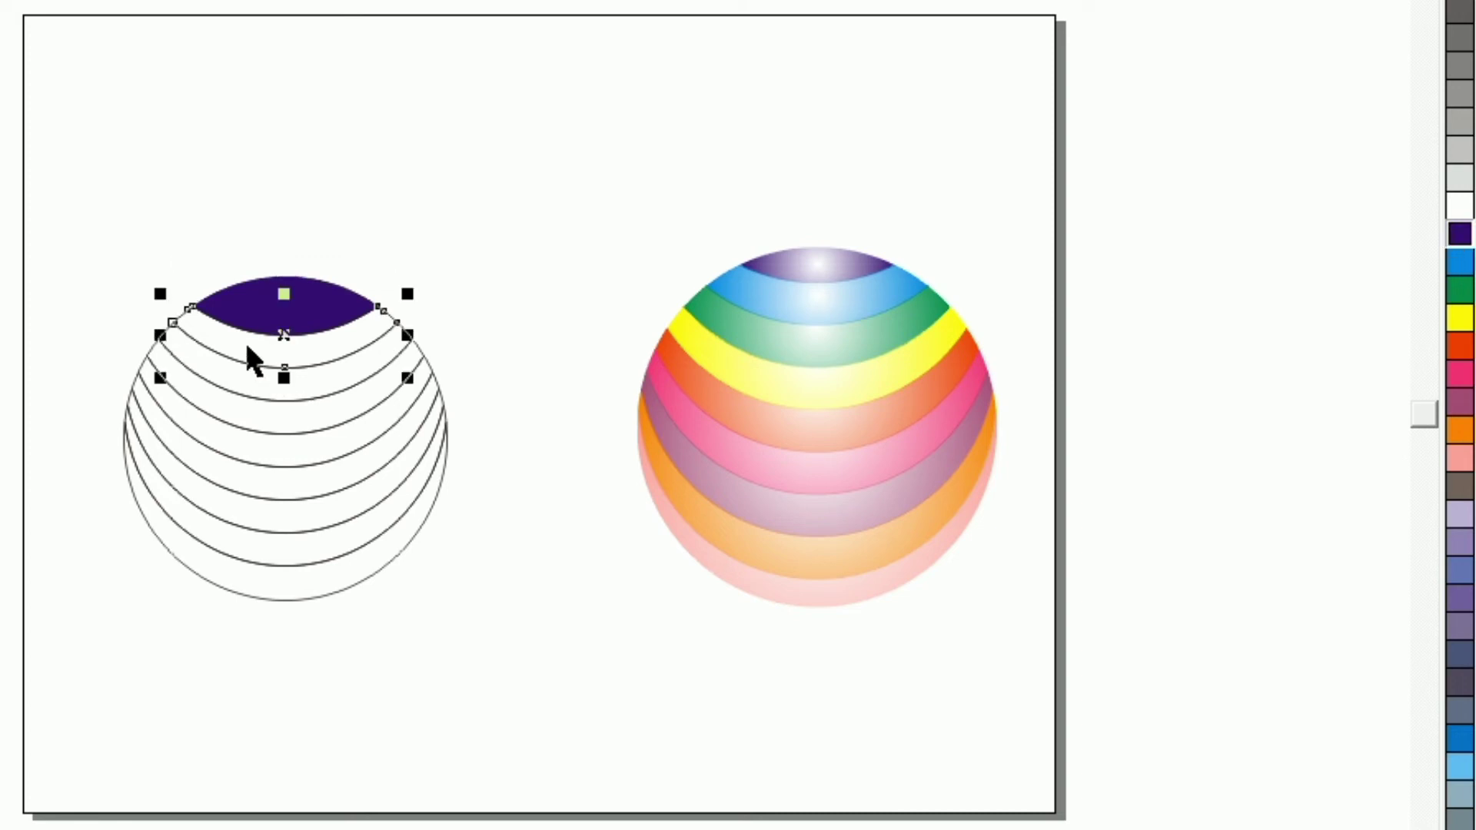
pyautogui.click(1458, 262)
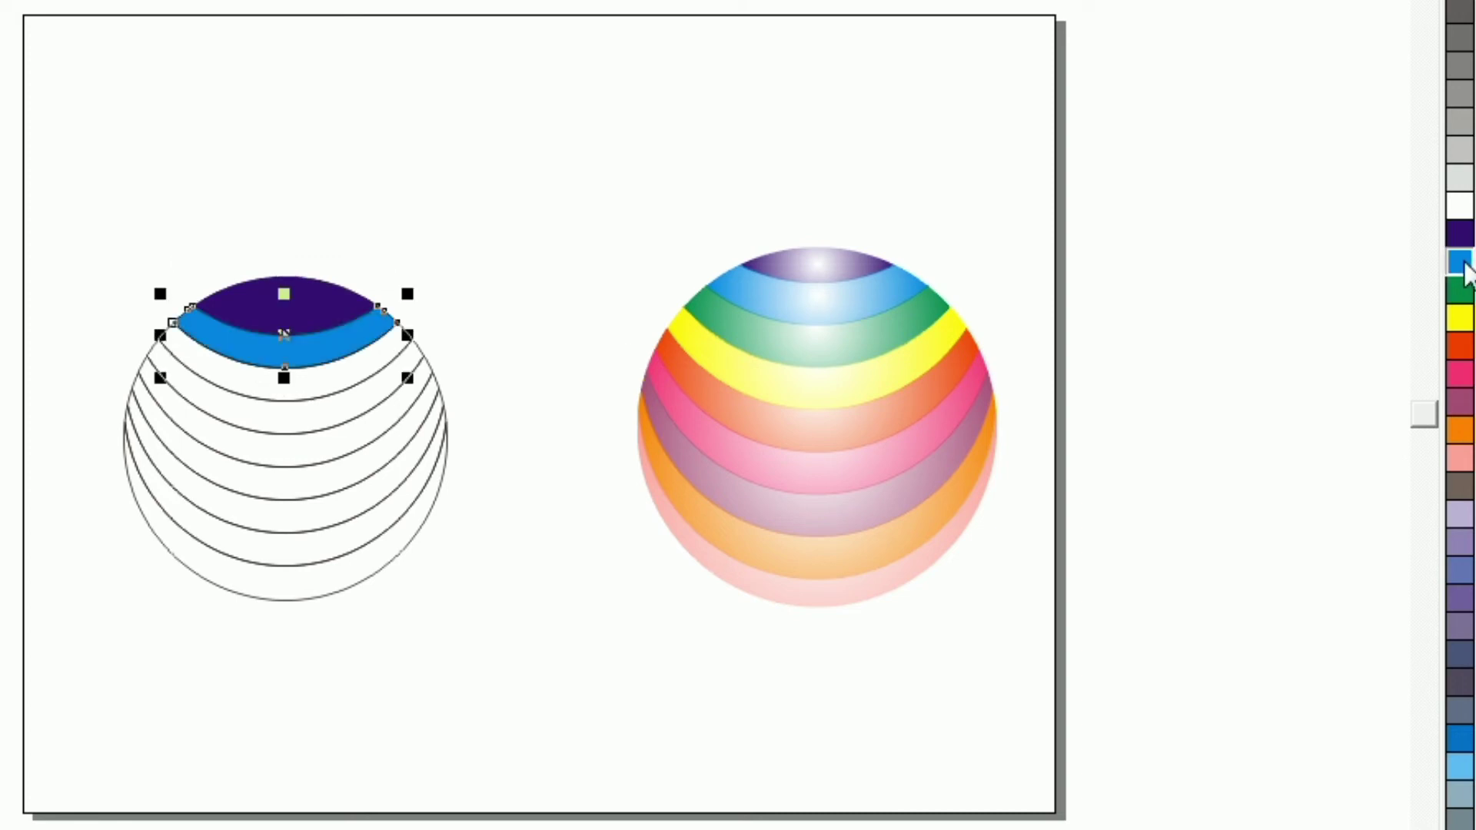
pyautogui.click(329, 386)
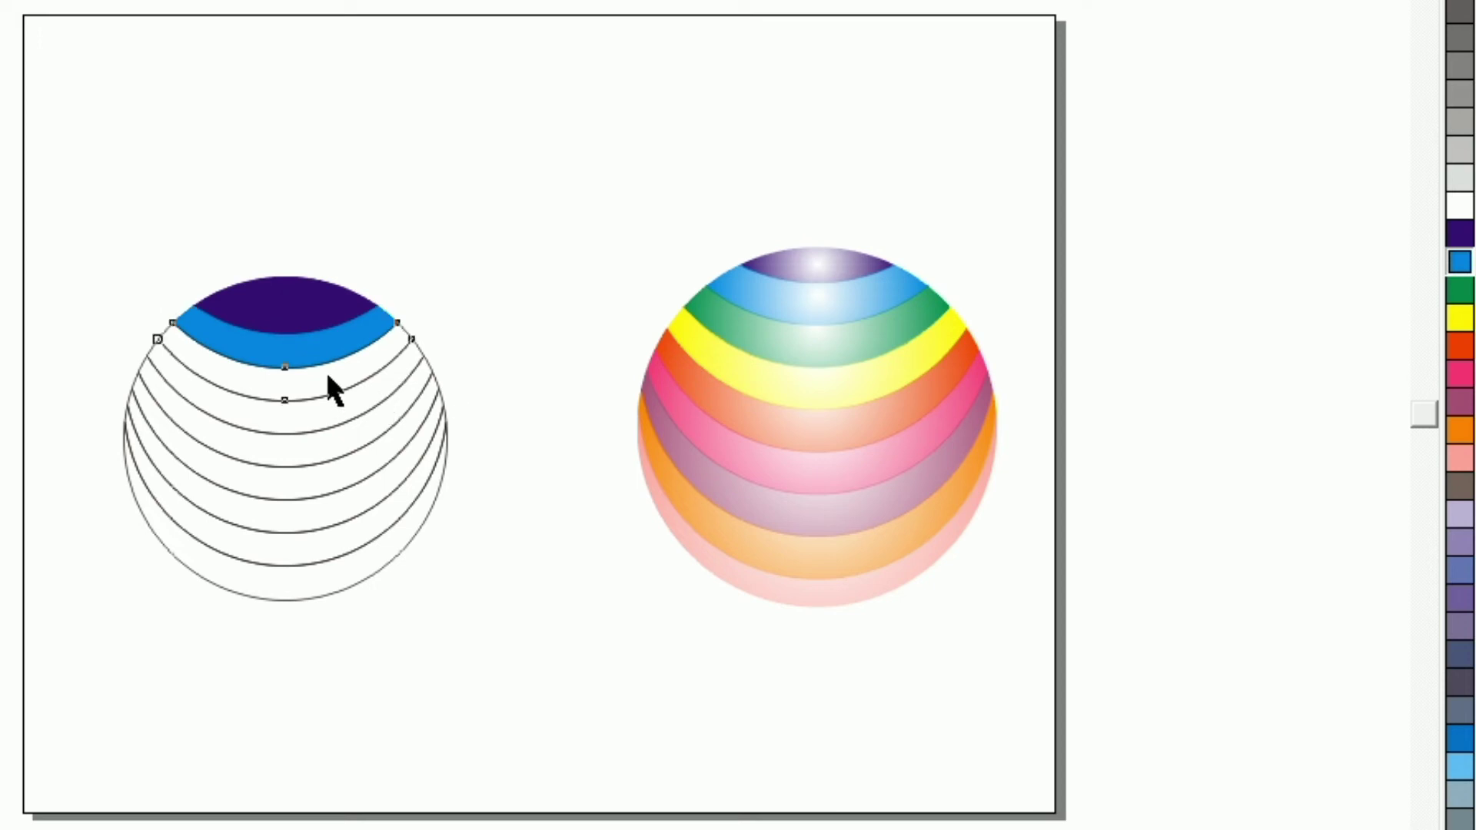
pyautogui.click(1461, 292)
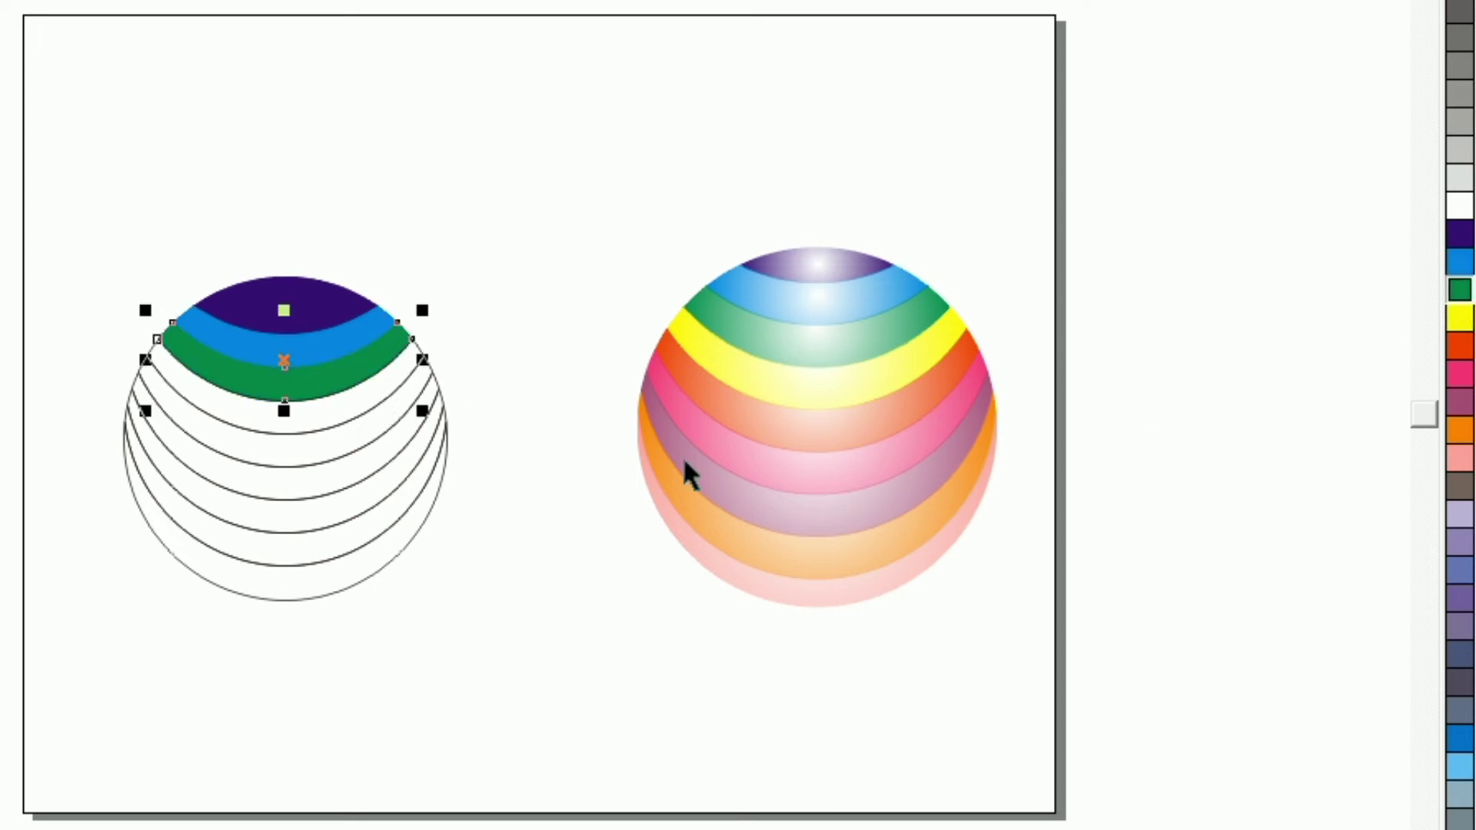
pyautogui.click(306, 410)
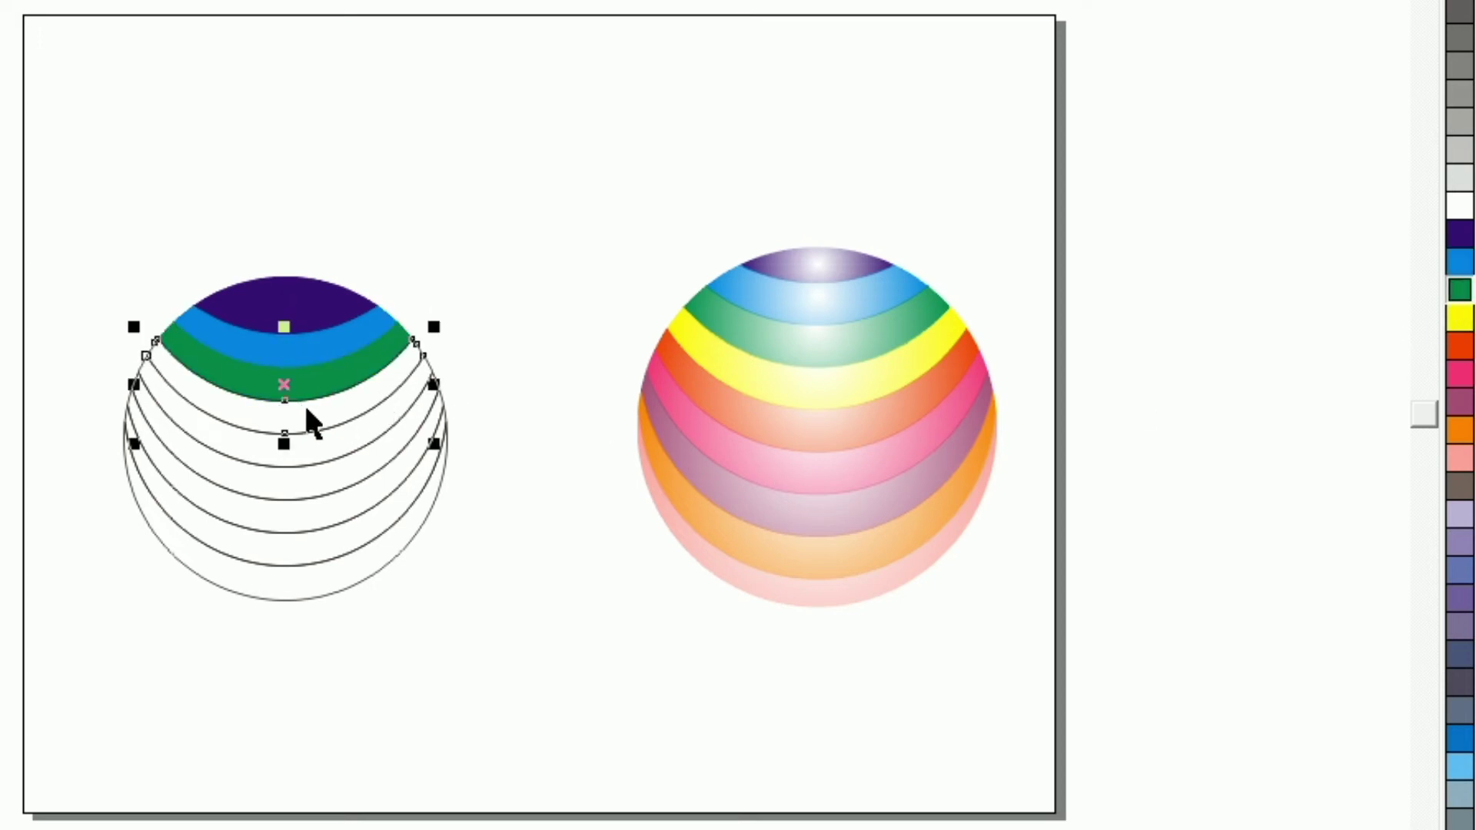
pyautogui.click(1458, 327)
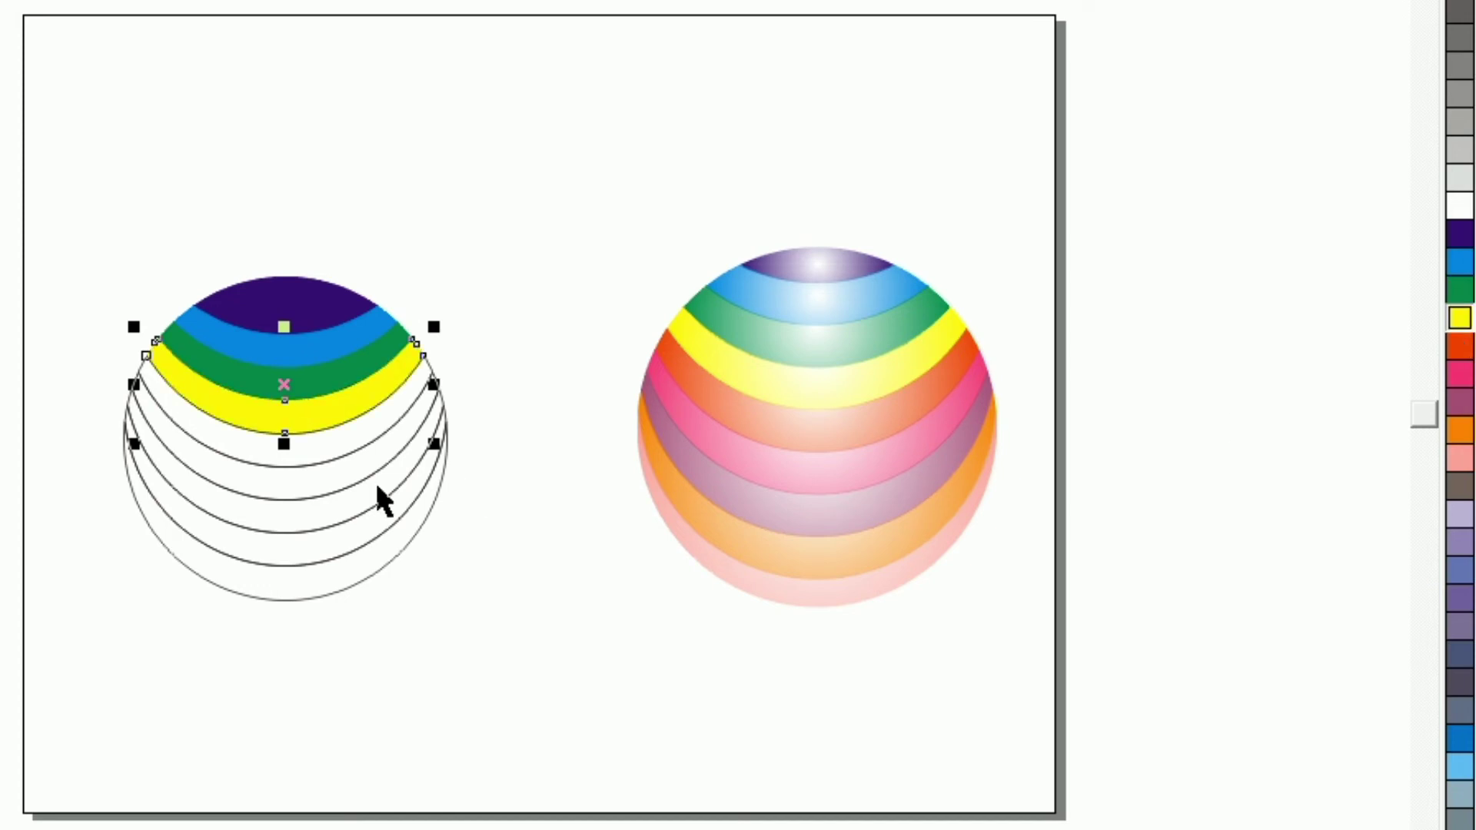
# Fill the lower bands red-orange, pink, mauve, orange and salmon pink, top to bottom
pyautogui.click(301, 449)
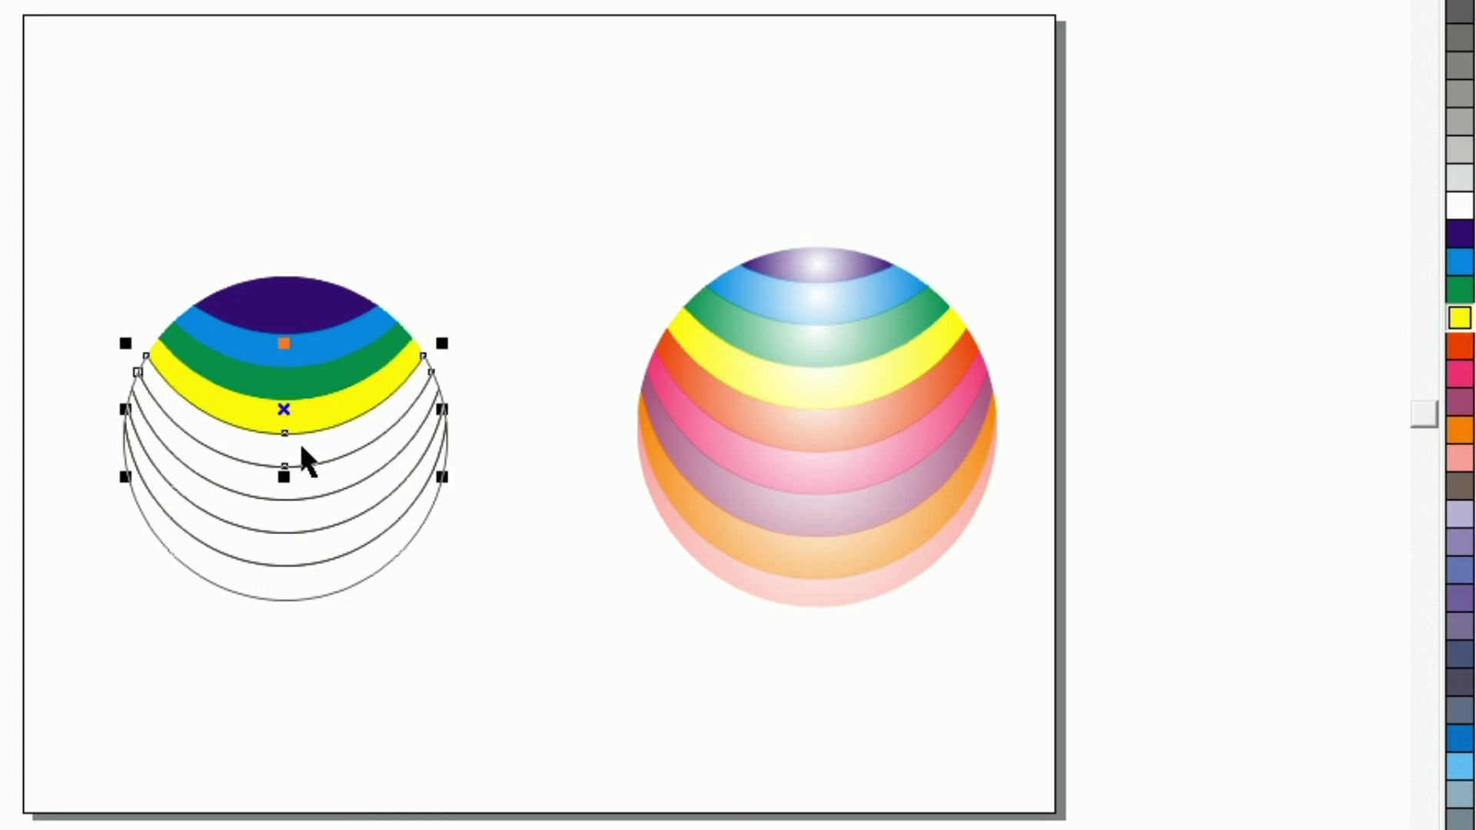
pyautogui.click(1455, 352)
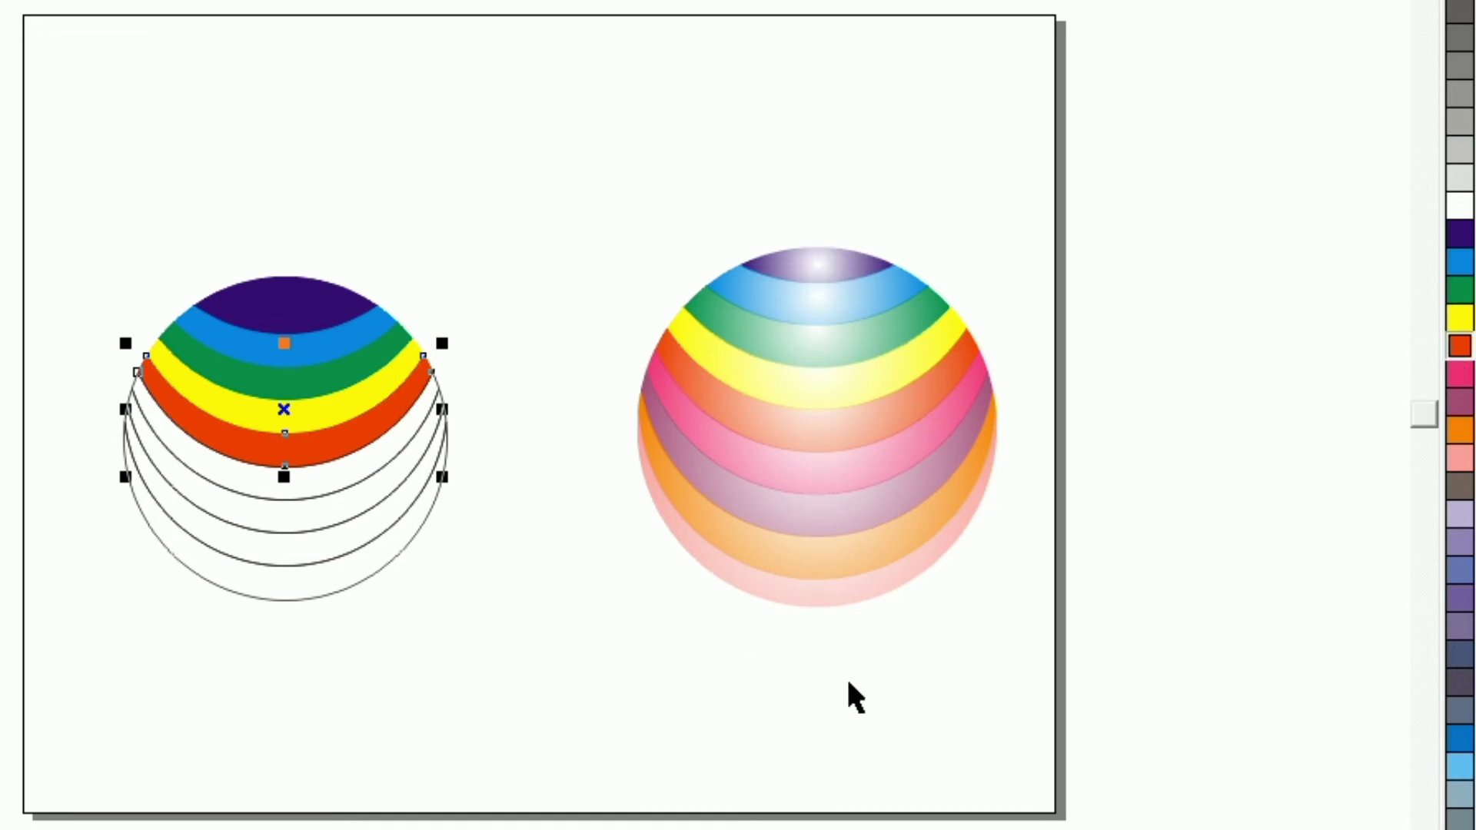
pyautogui.click(322, 490)
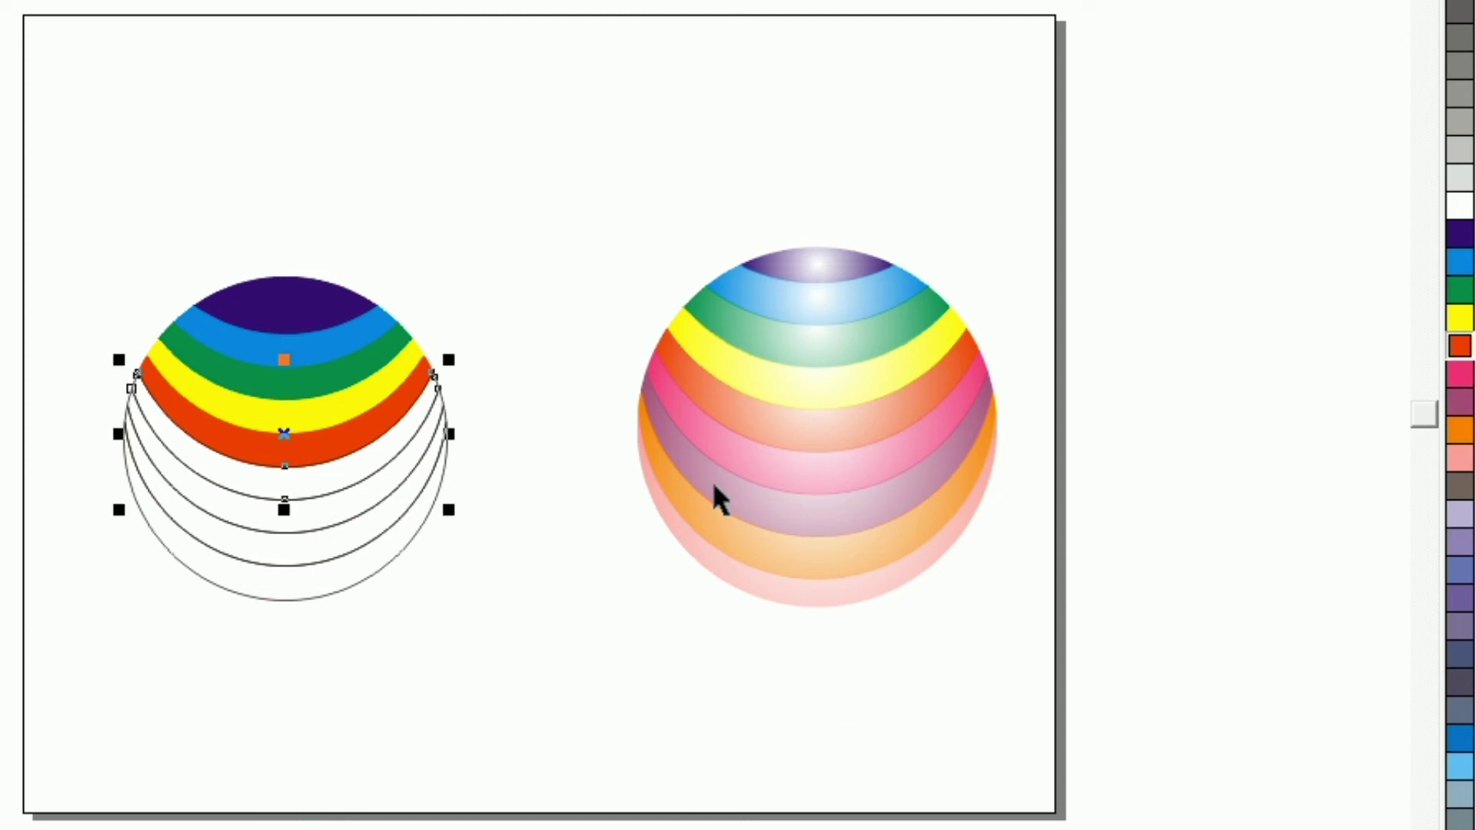
pyautogui.click(1460, 382)
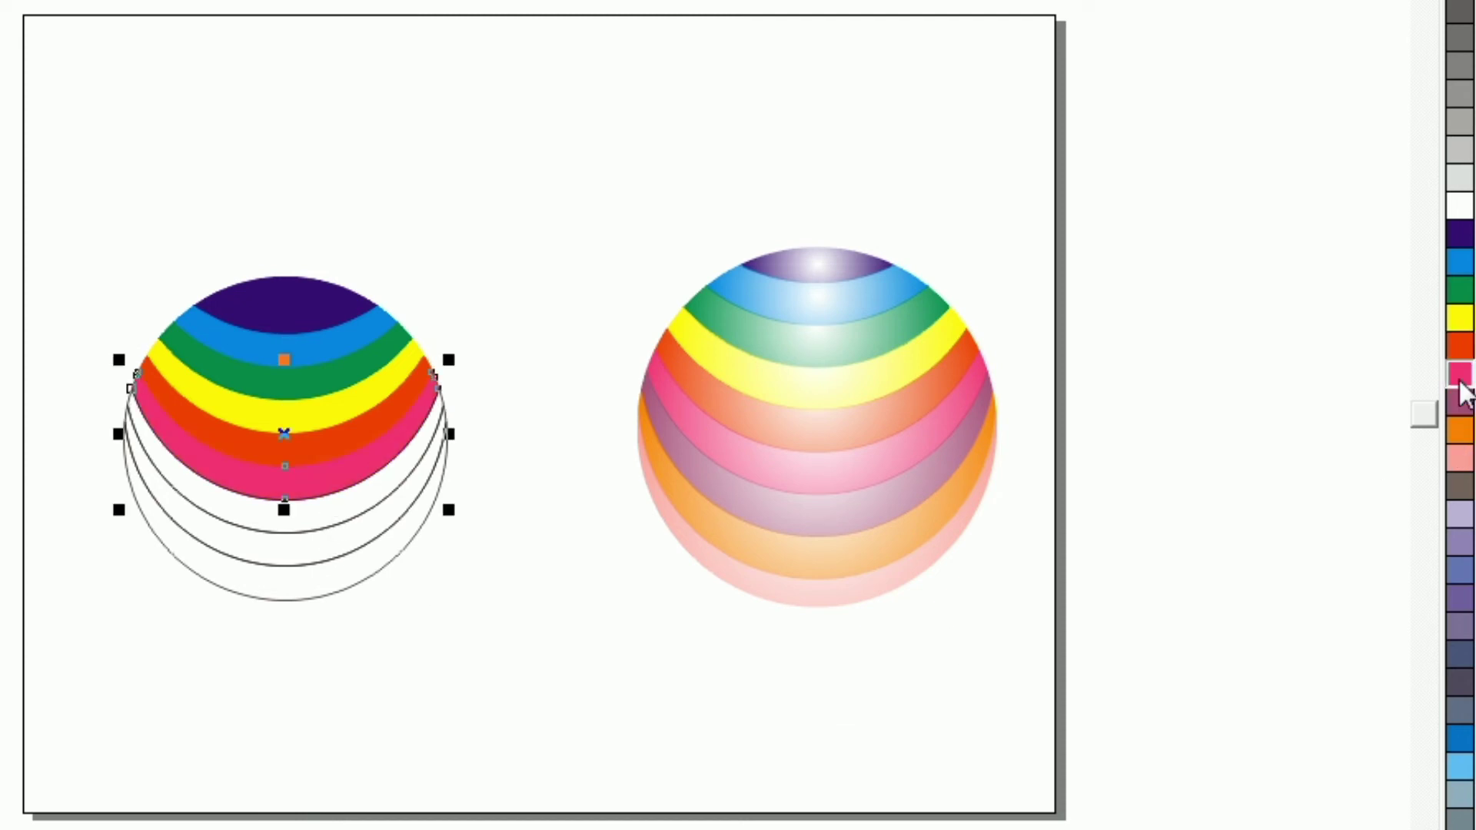
pyautogui.click(335, 502)
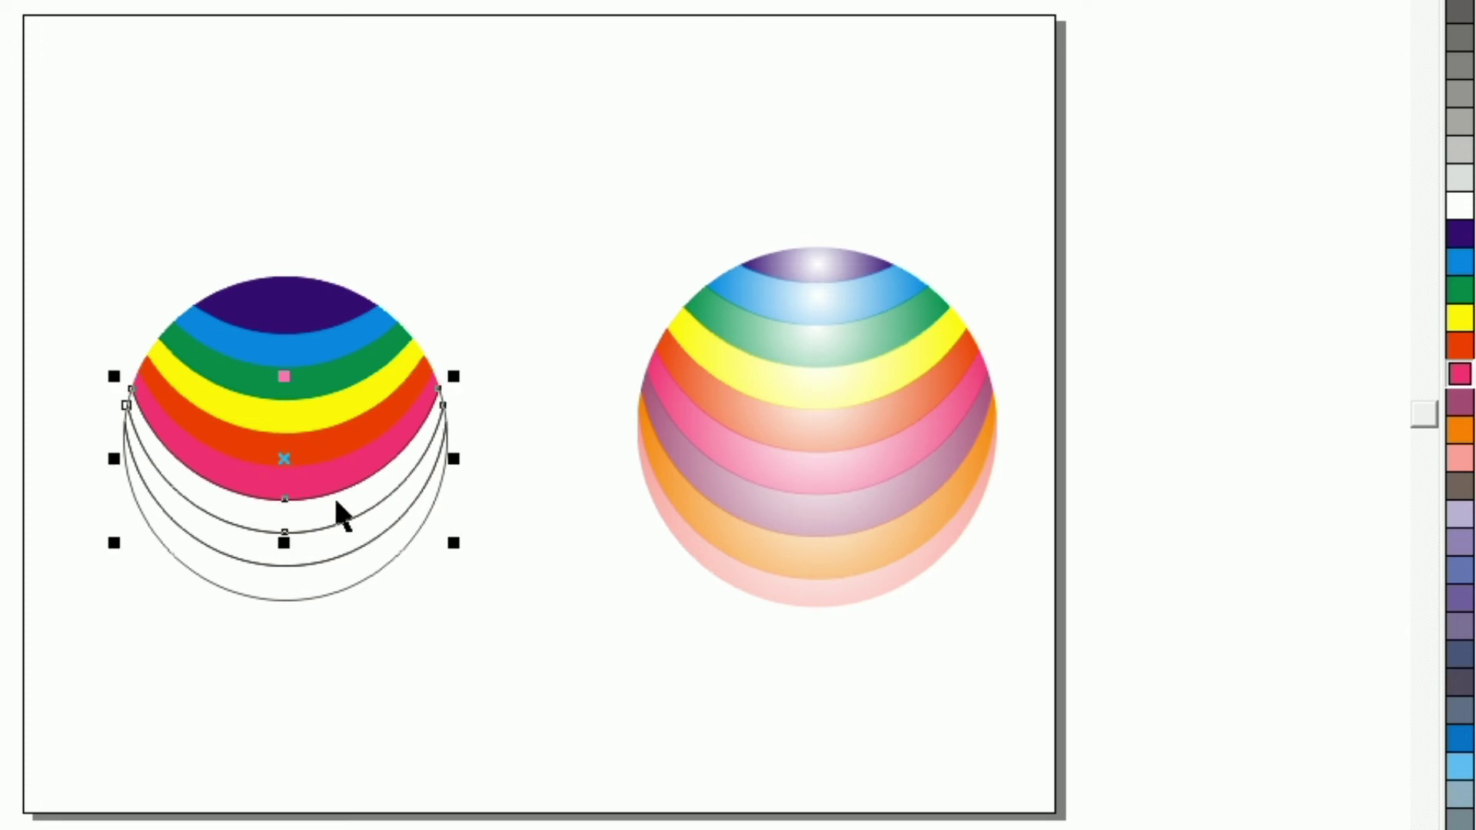
pyautogui.click(1459, 401)
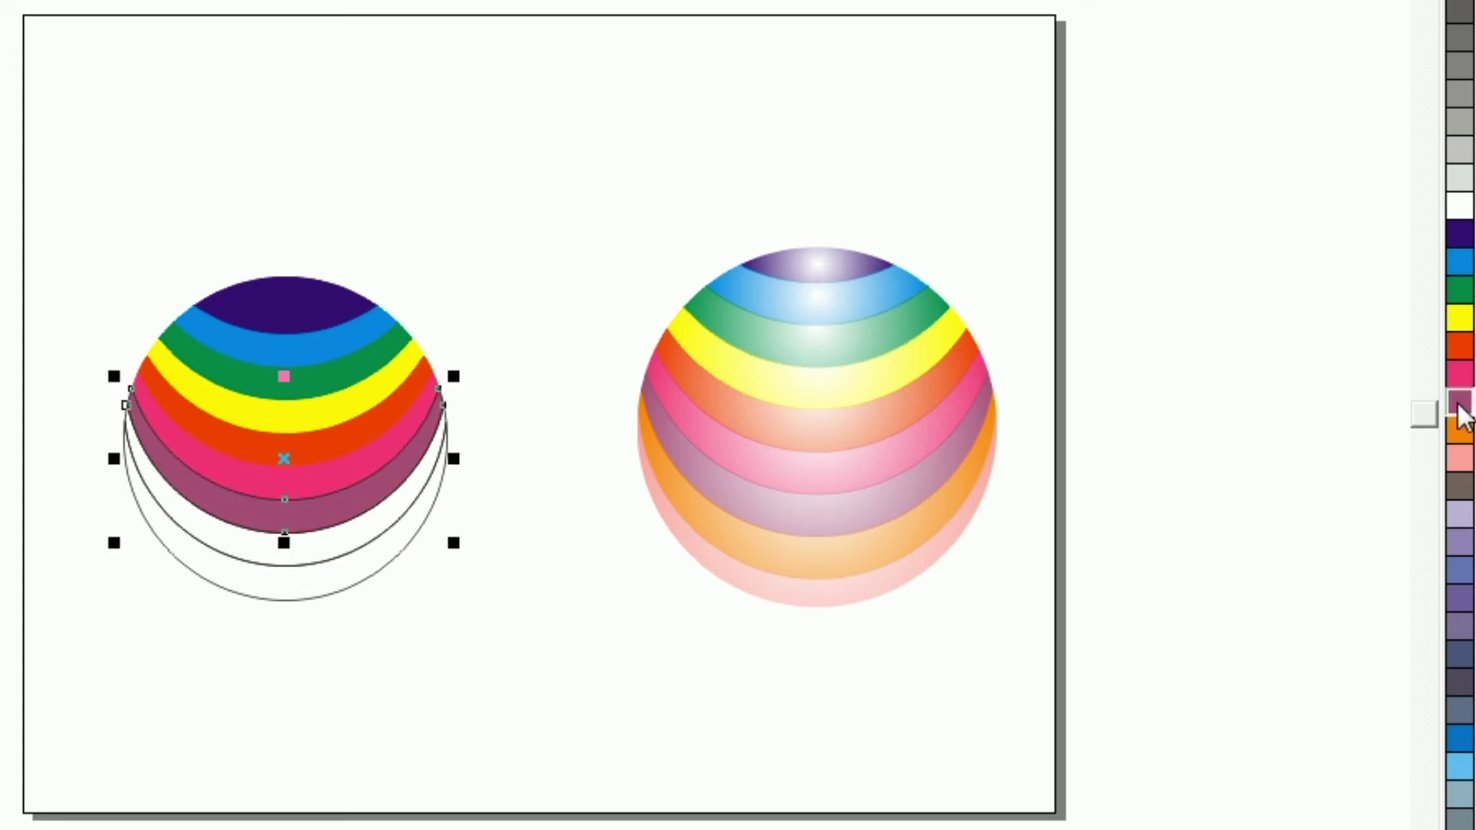
pyautogui.click(320, 566)
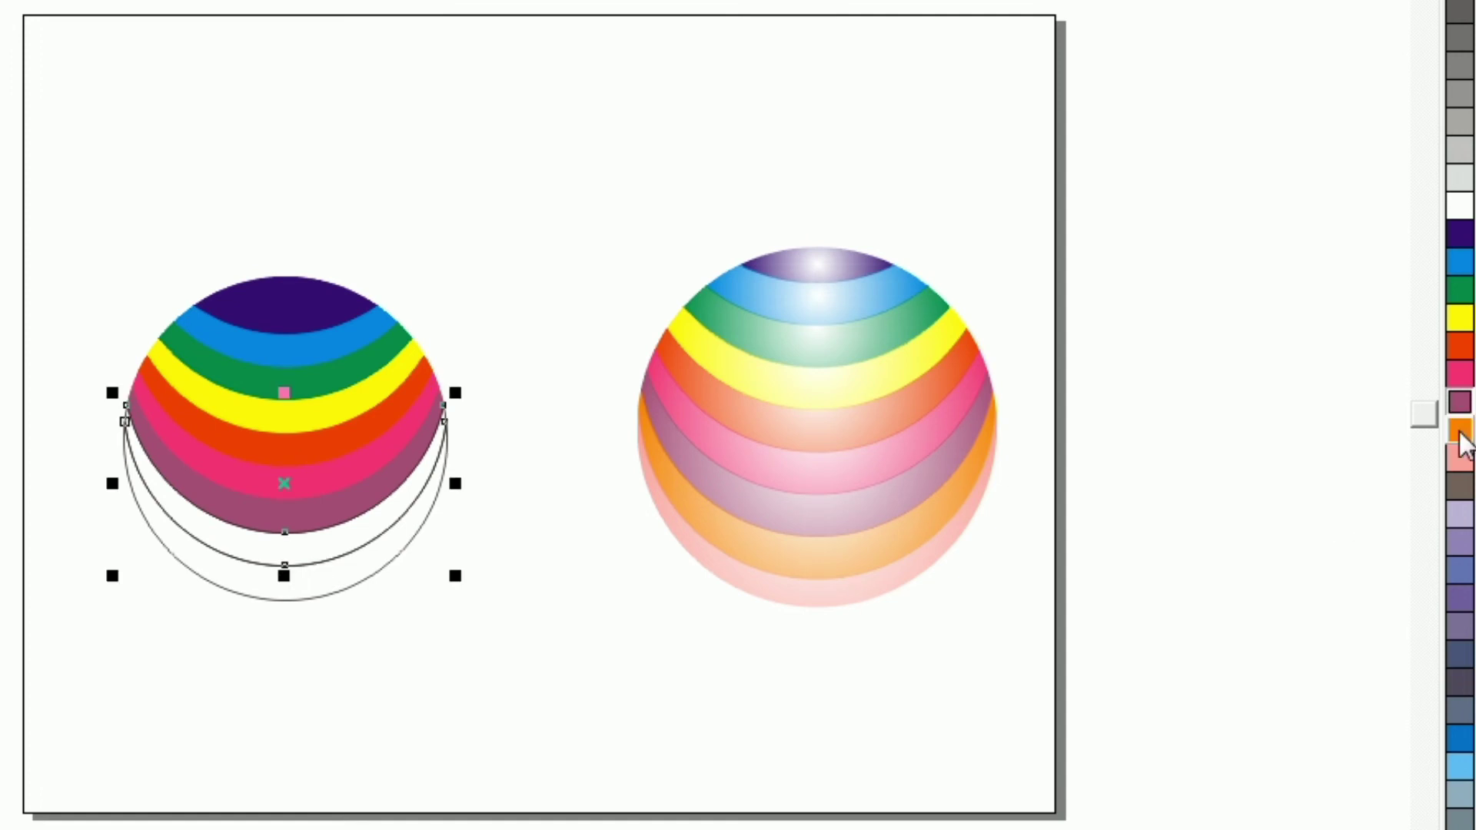
pyautogui.click(1459, 434)
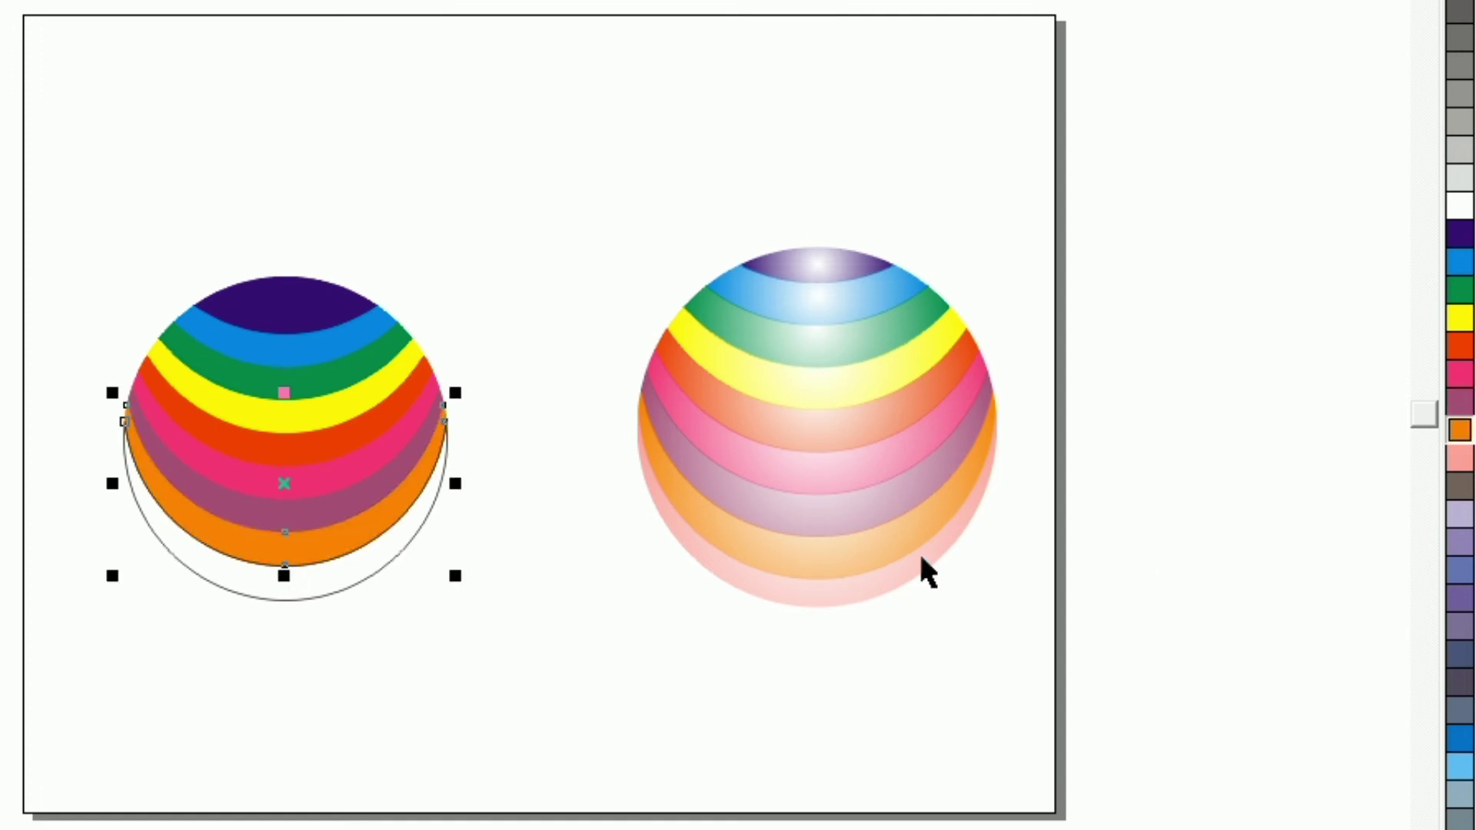
pyautogui.click(353, 593)
pyautogui.click(1460, 459)
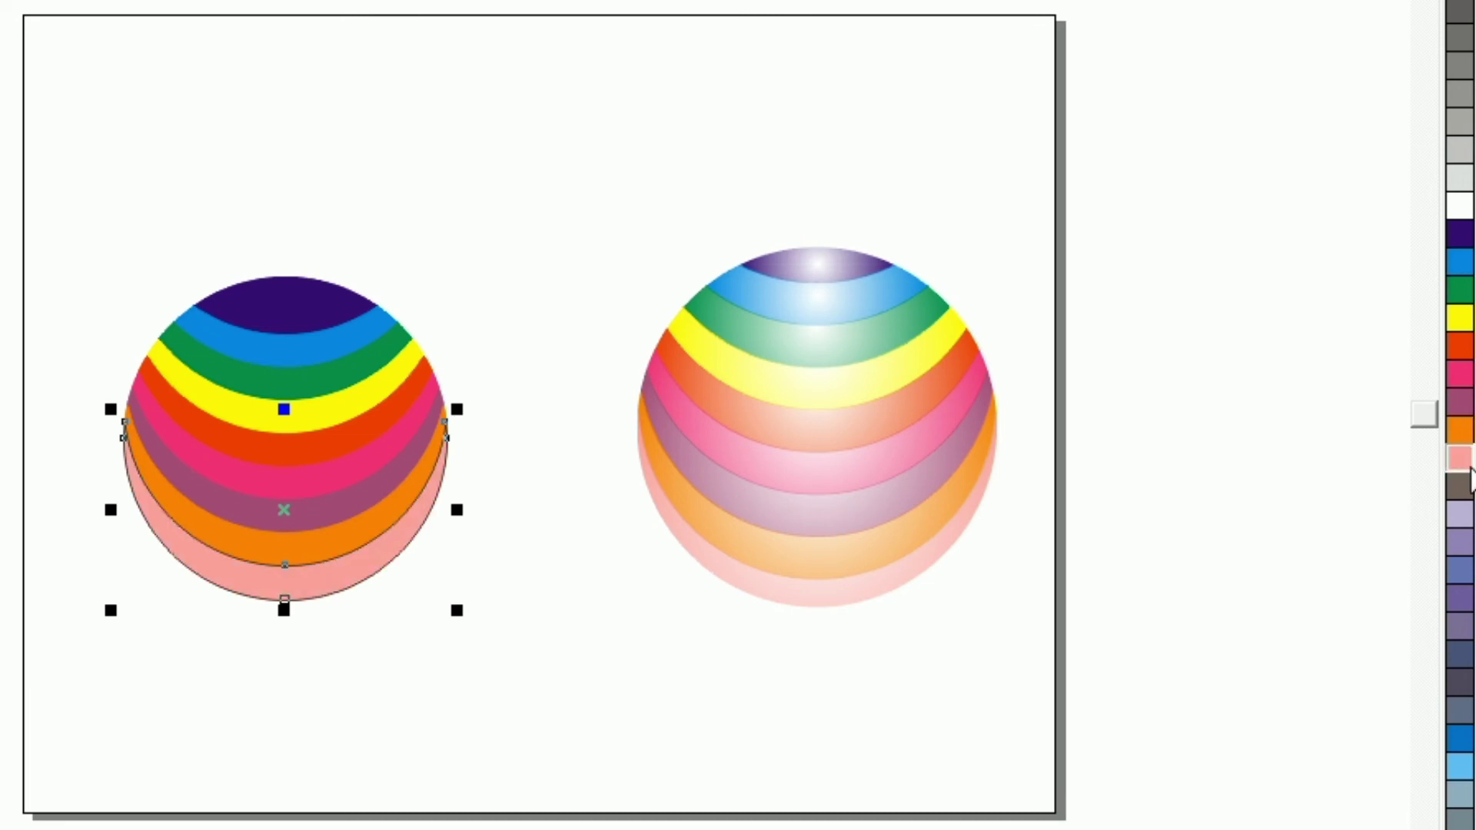
pyautogui.click(632, 664)
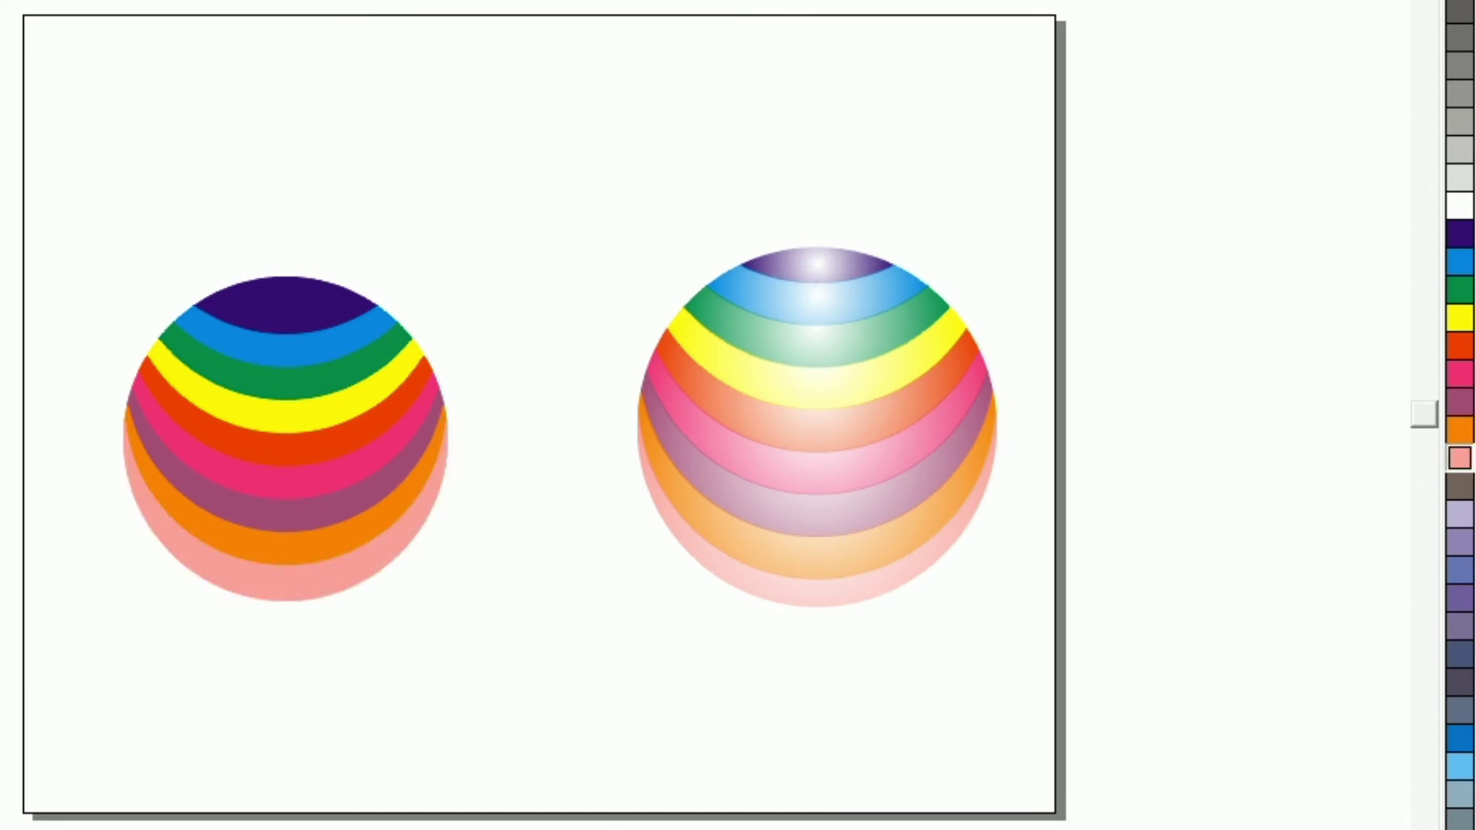
# Apply a radial fountain fill to all the sphere's bands with the Interactive Fill tool
pyautogui.moveTo(4, 154); pyautogui.dragTo(550, 725)
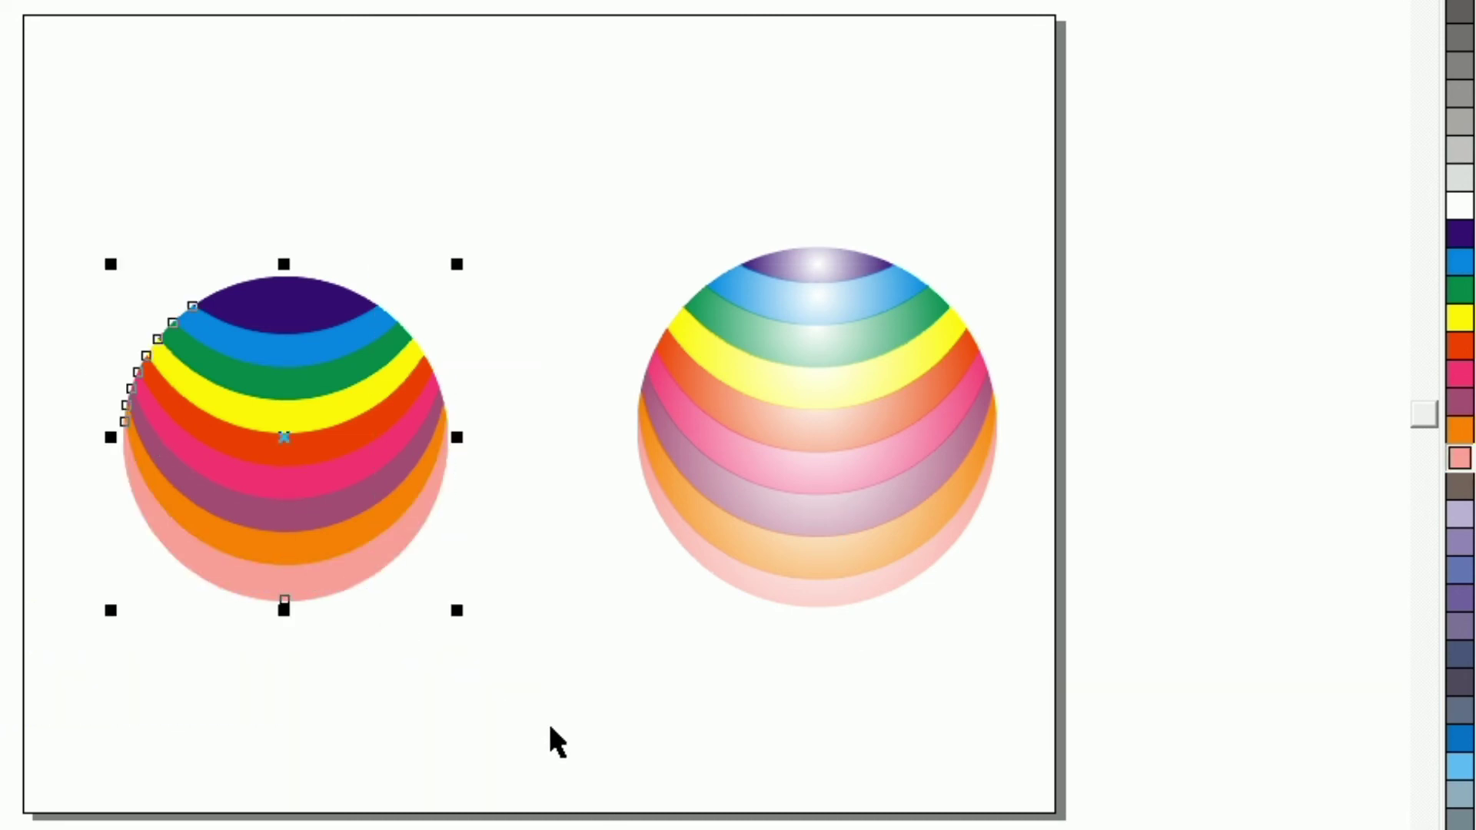
pyautogui.hotkey('shift', 'F2')
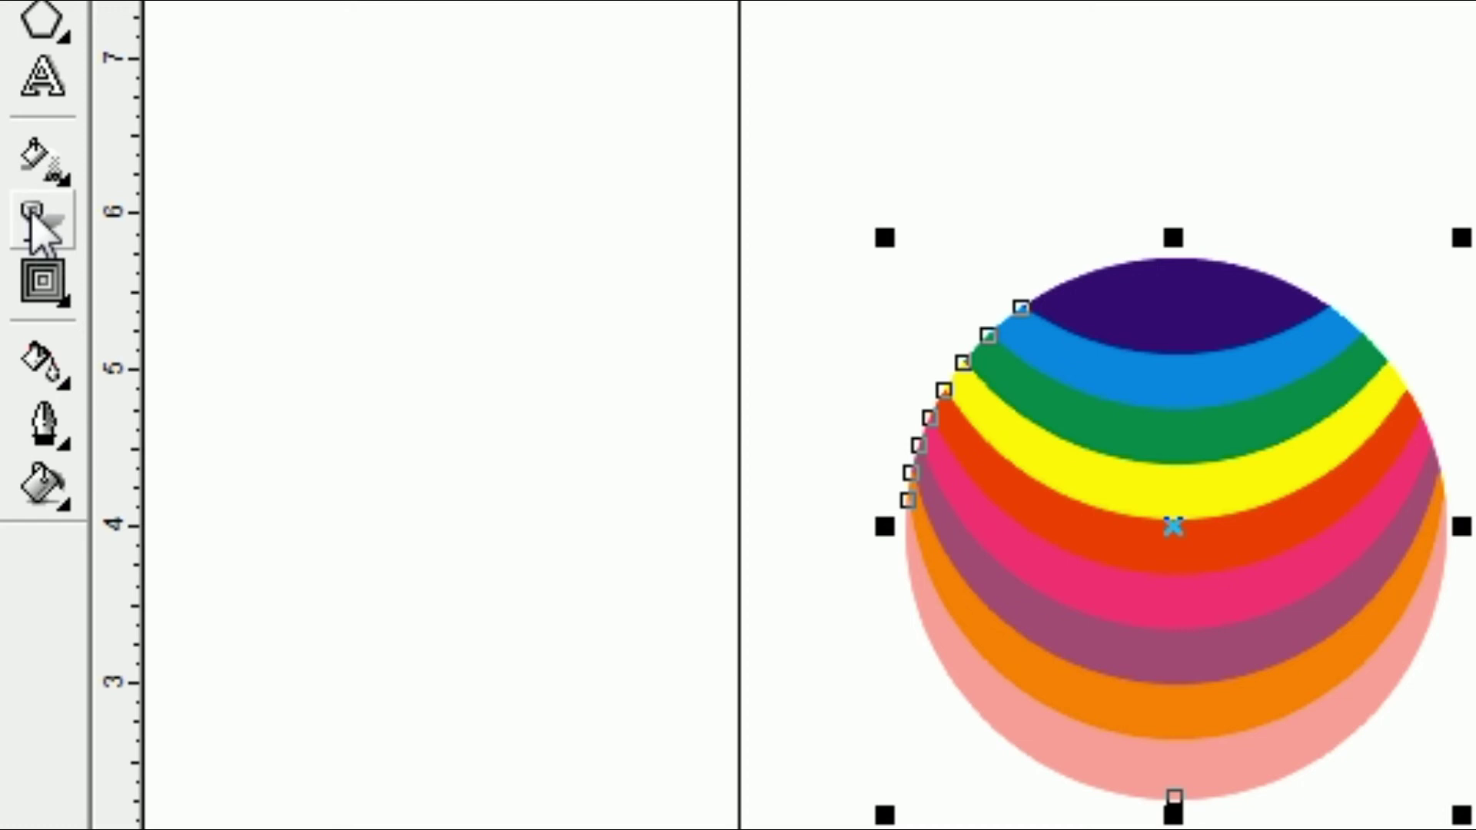
pyautogui.click(30, 218)
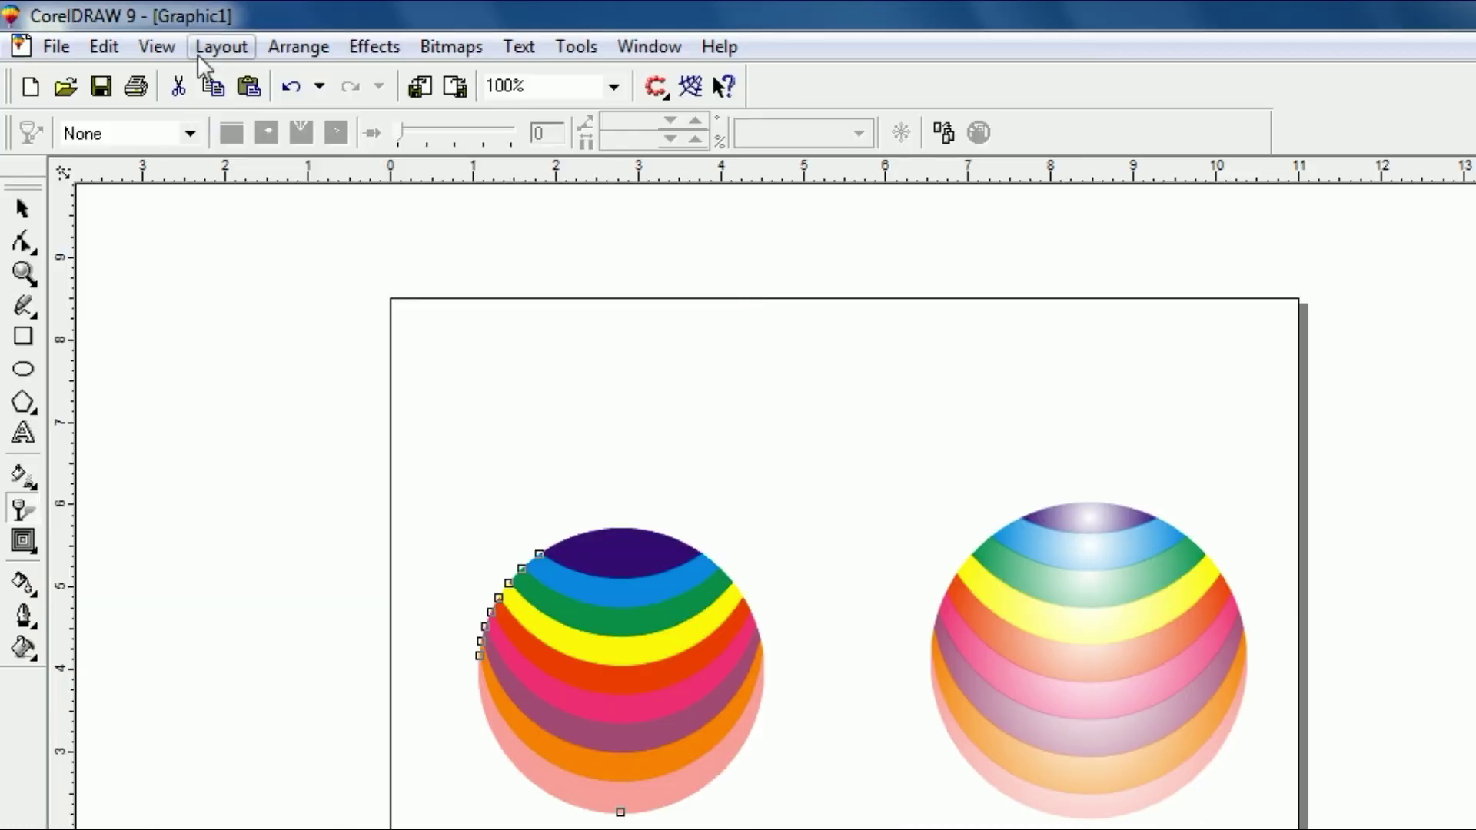
pyautogui.click(189, 134)
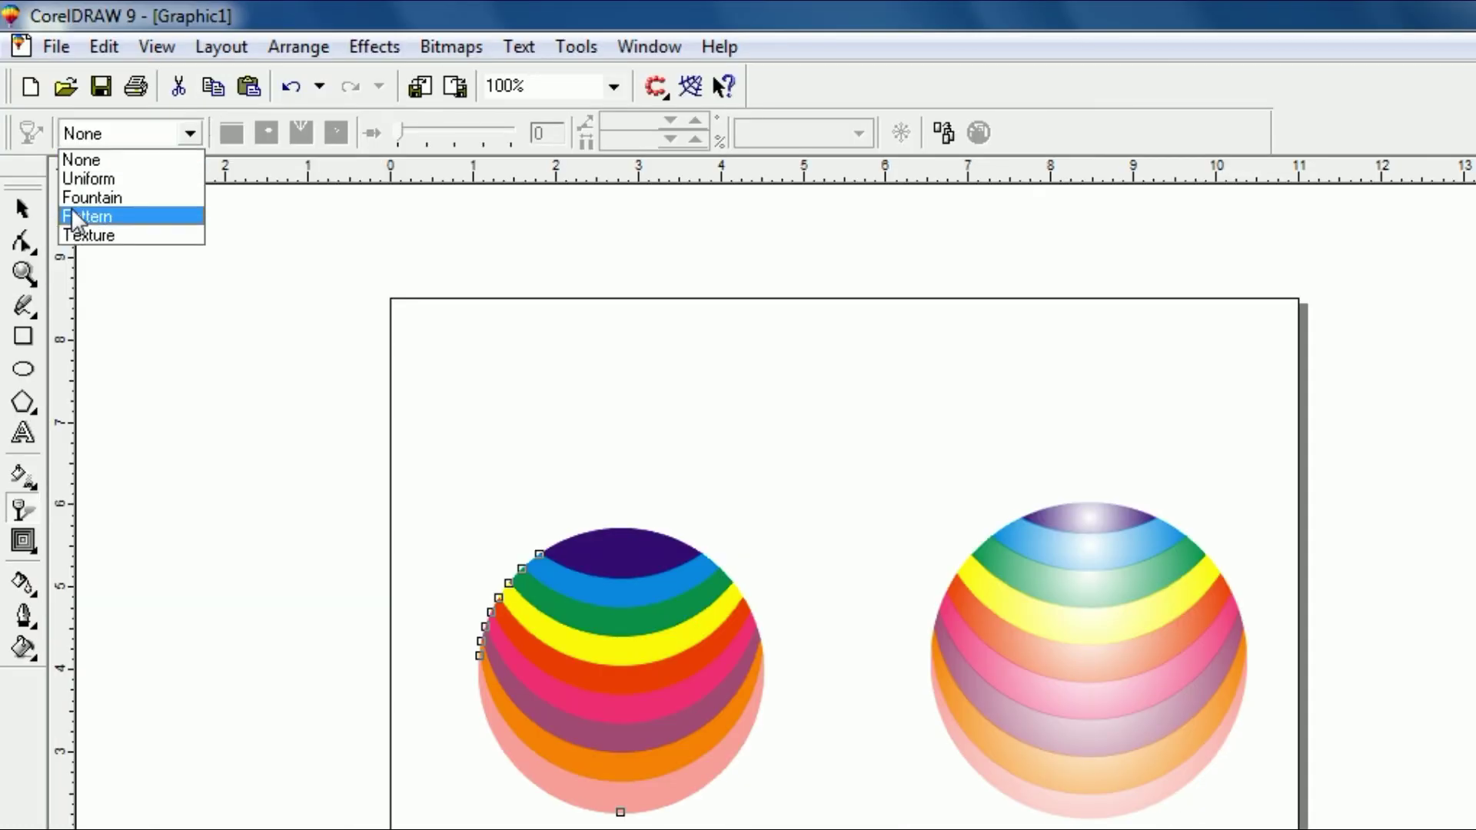
pyautogui.click(103, 197)
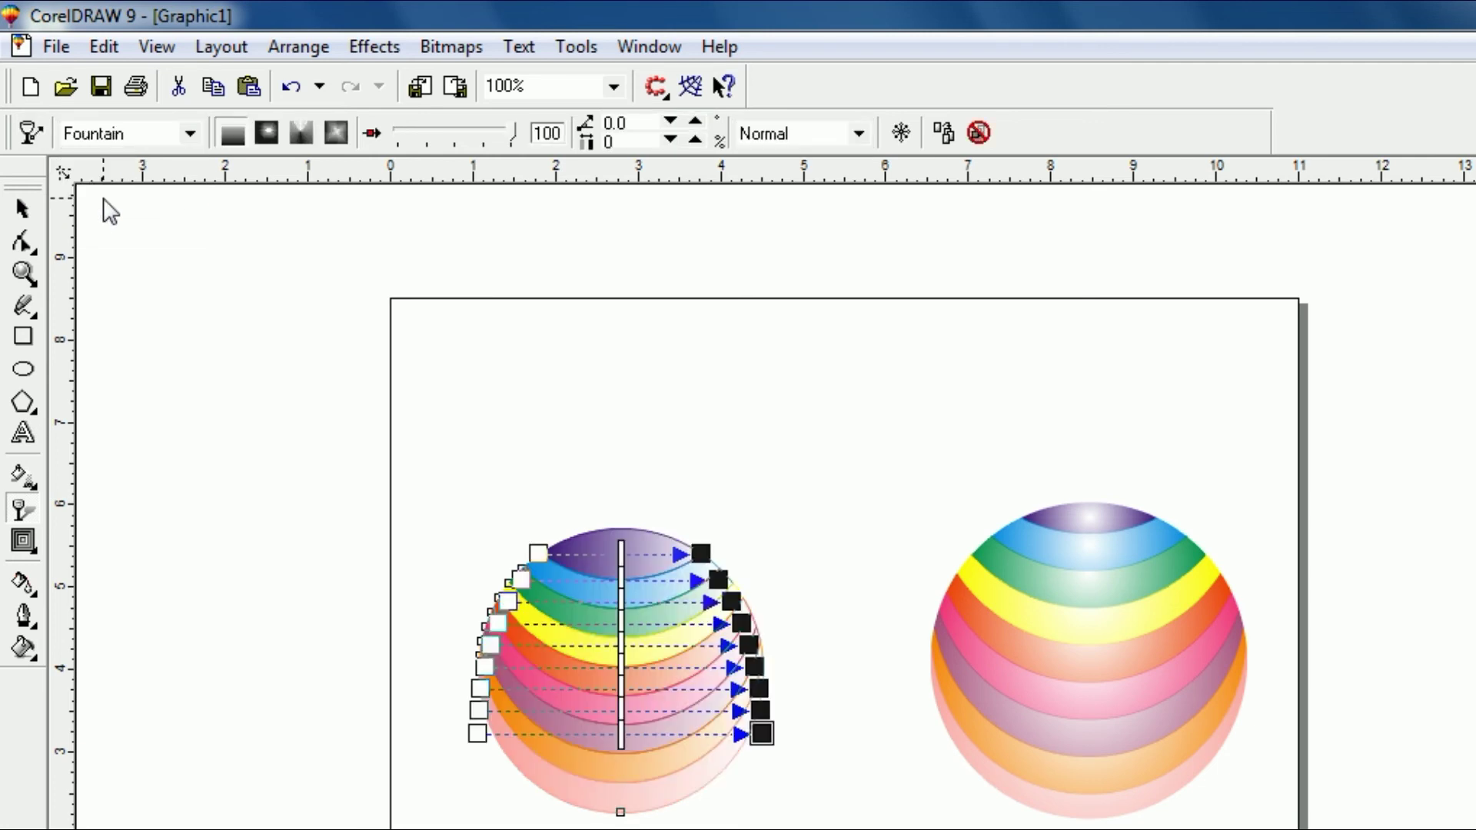
pyautogui.click(266, 135)
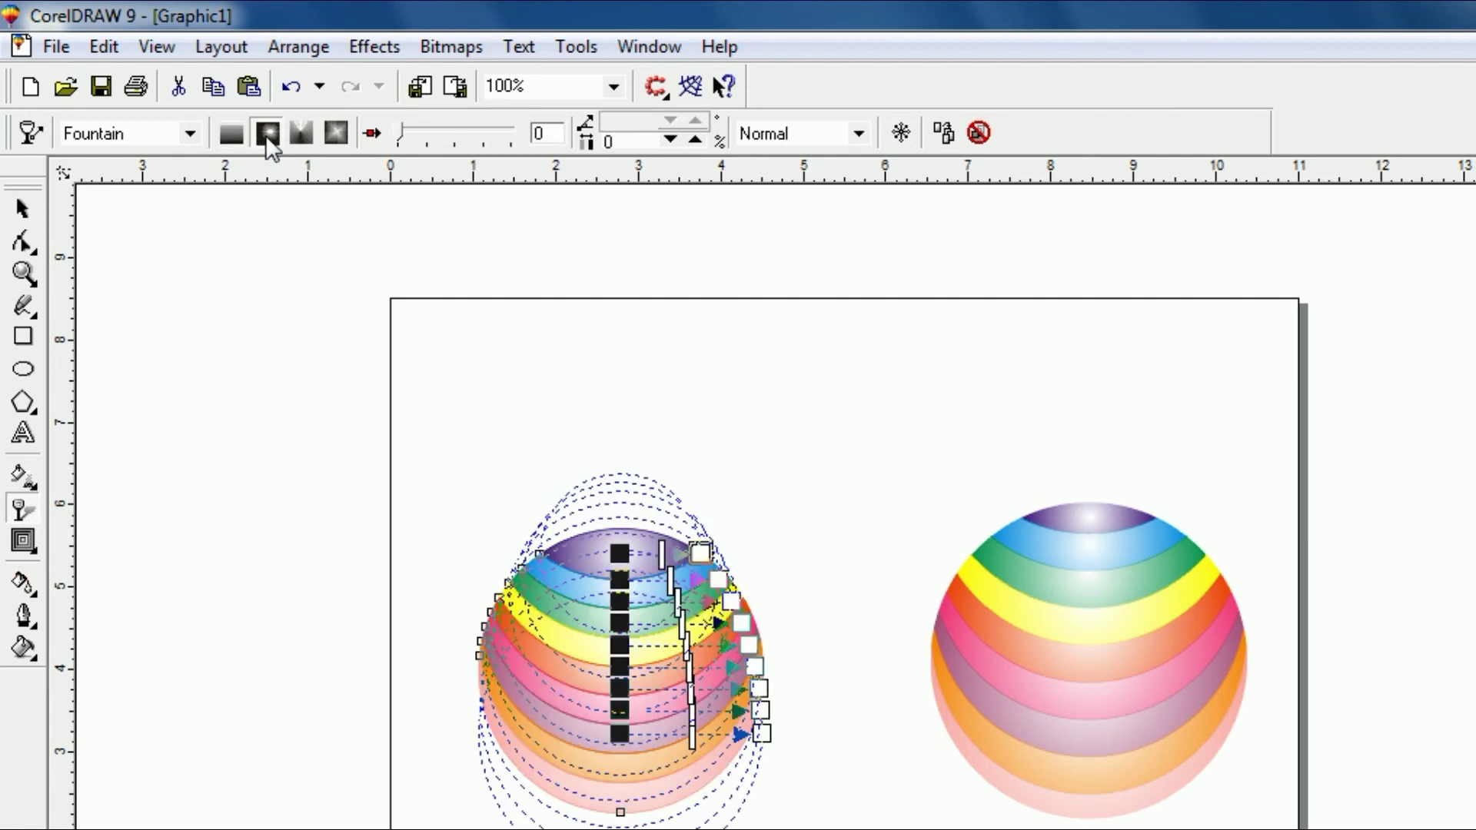
pyautogui.click(23, 209)
pyautogui.click(329, 495)
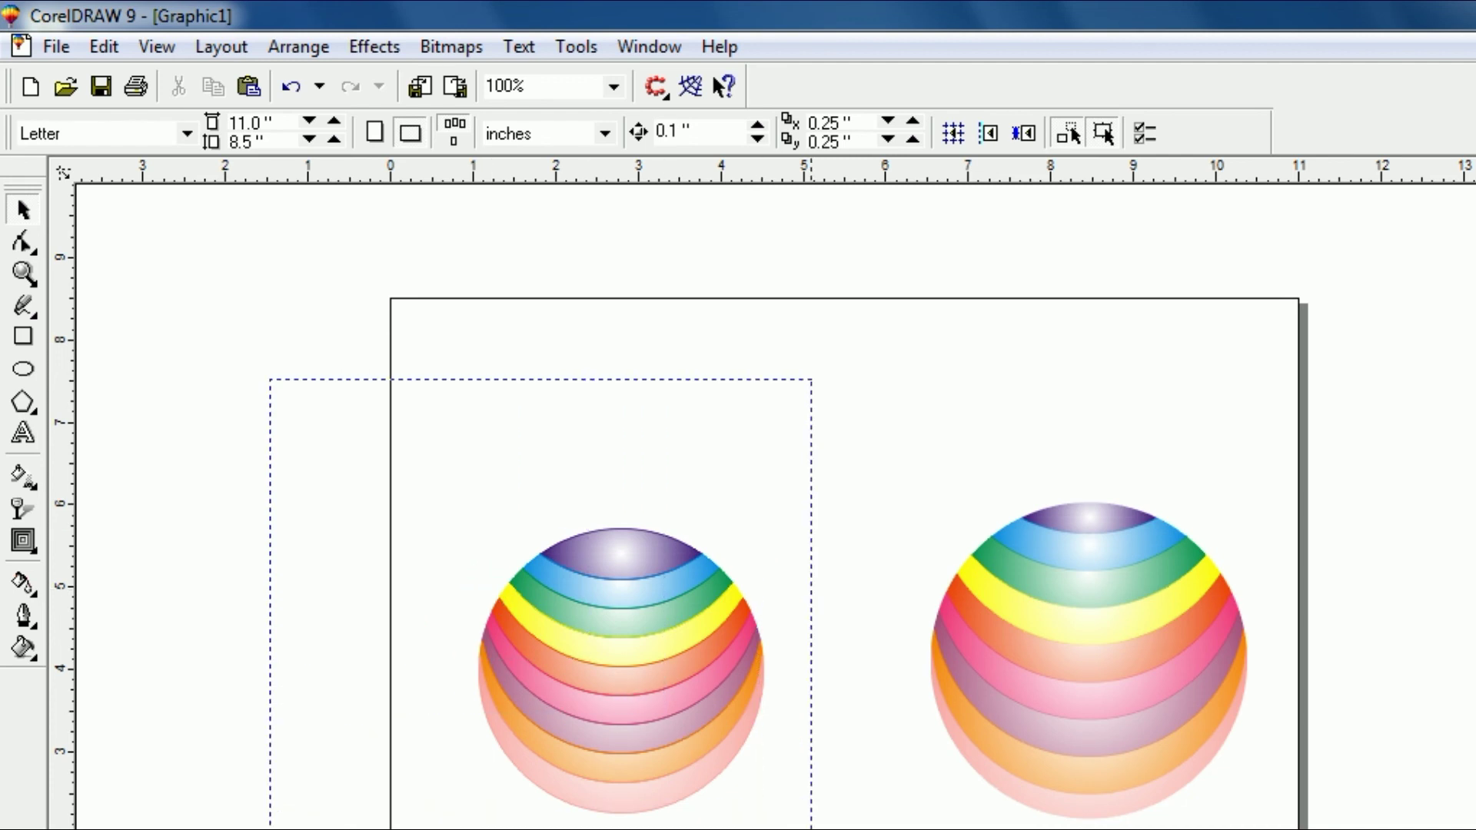
# Move the banded sphere closer to the sample ball, keeping its band outlines
pyautogui.moveTo(320, 429); pyautogui.dragTo(876, 827)
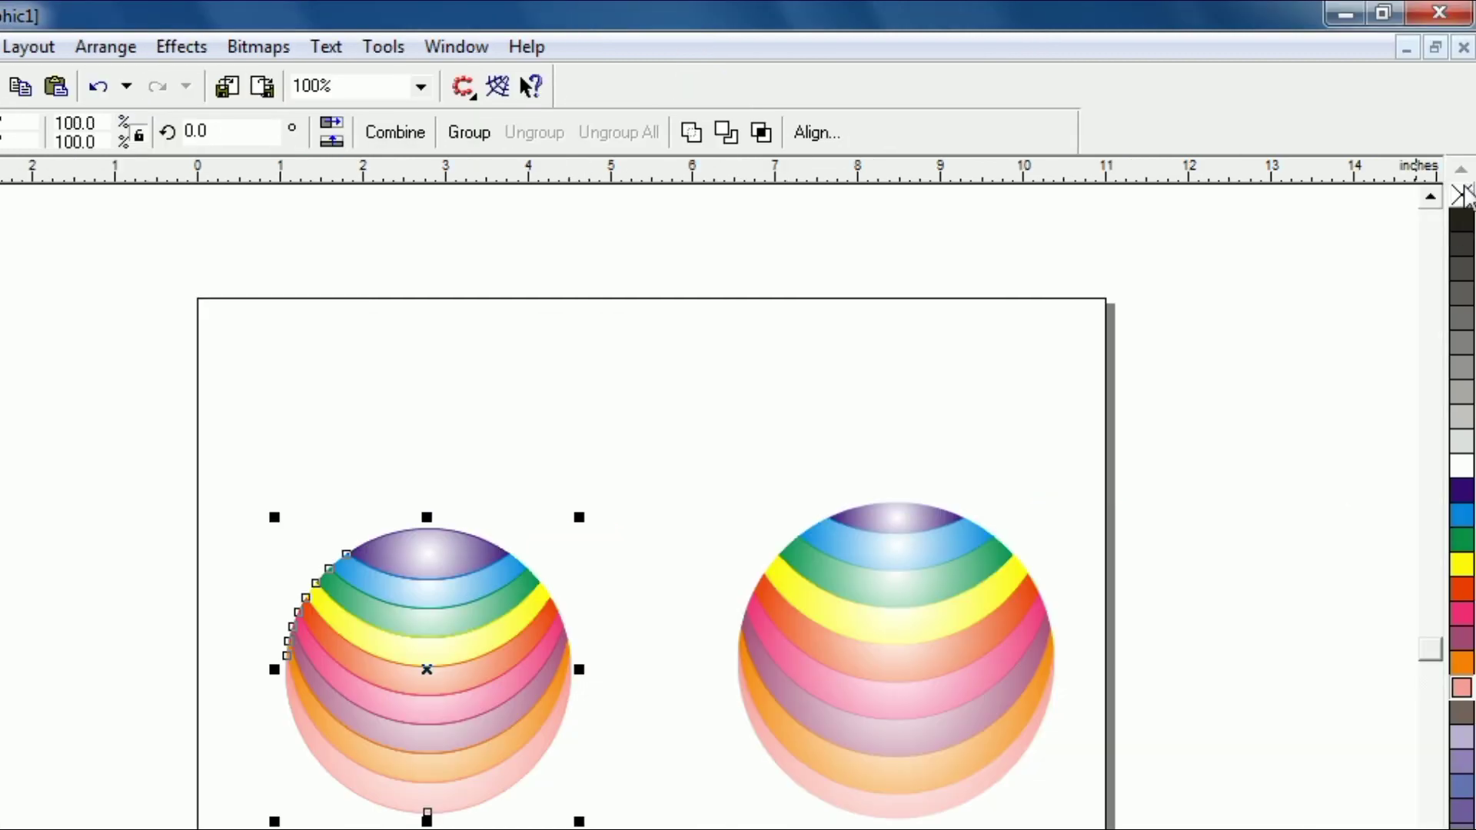
pyautogui.rightClick(1462, 196)
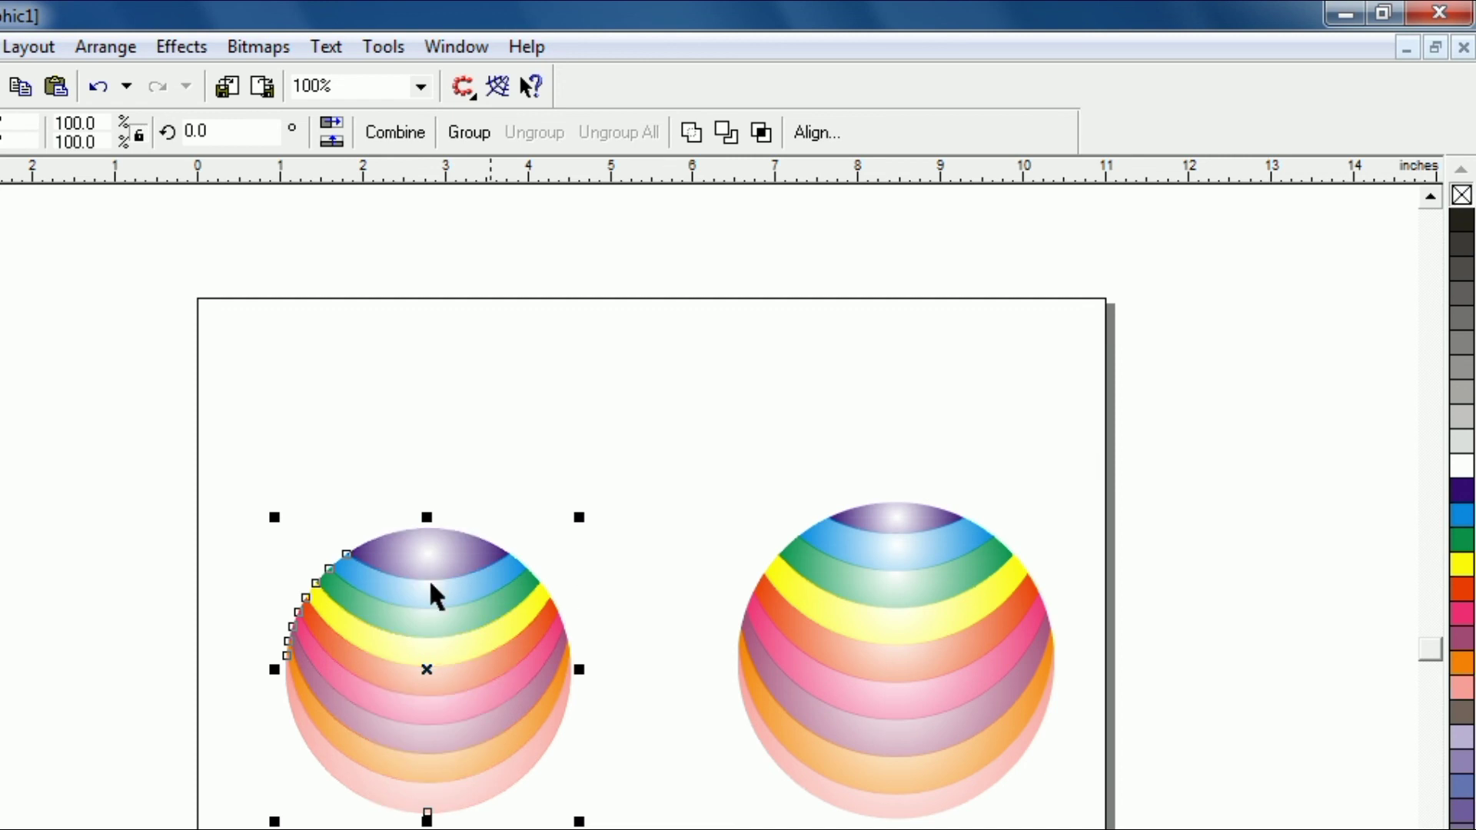
pyautogui.hotkey('ctrl', 'z')
pyautogui.moveTo(431, 677); pyautogui.dragTo(547, 678)
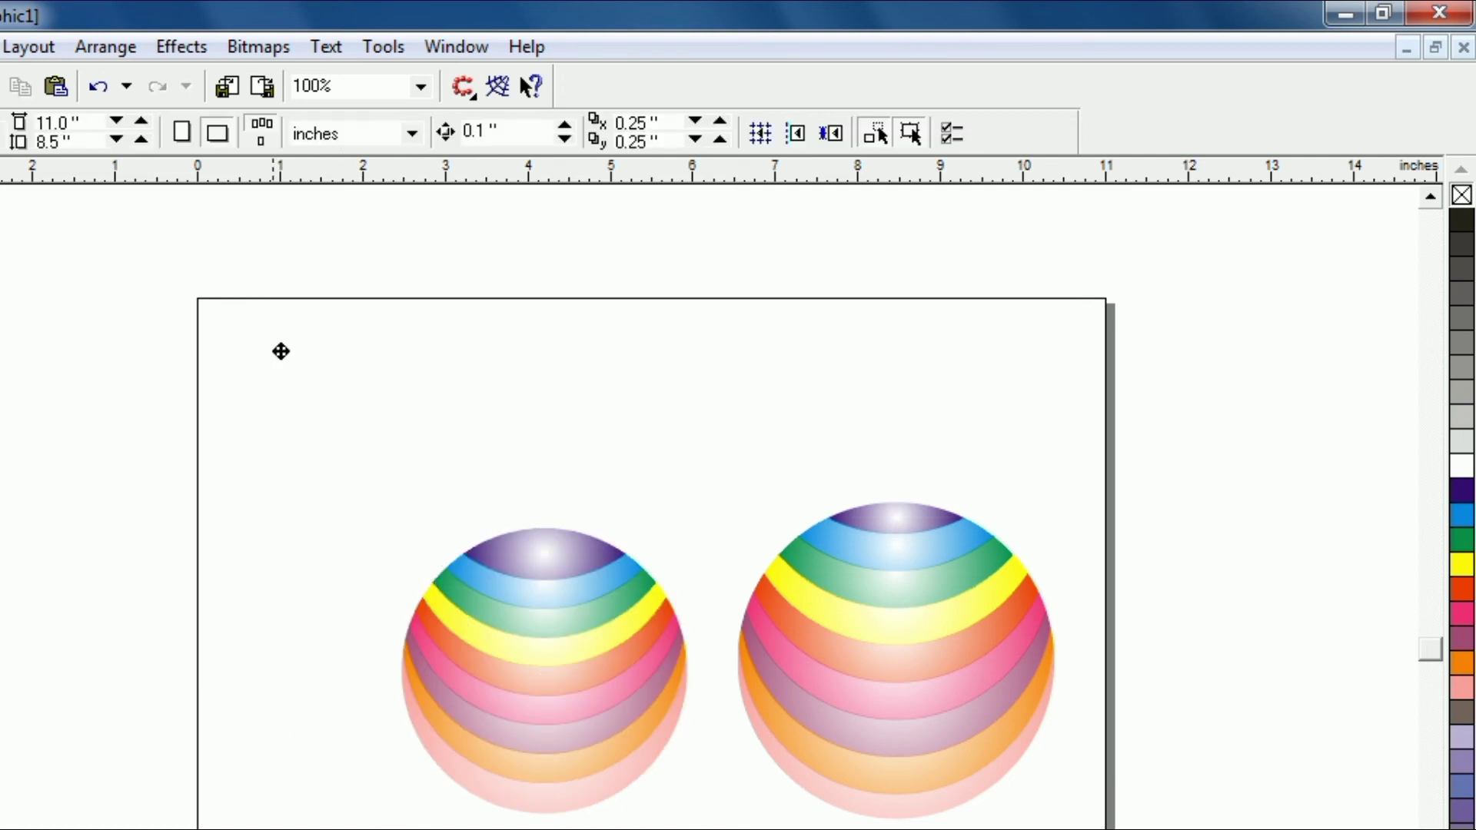
# Zoom in on both spheres and view them in Full-Screen Preview
pyautogui.moveTo(277, 342); pyautogui.dragTo(1123, 826)
pyautogui.scroll(2, 792, 668)
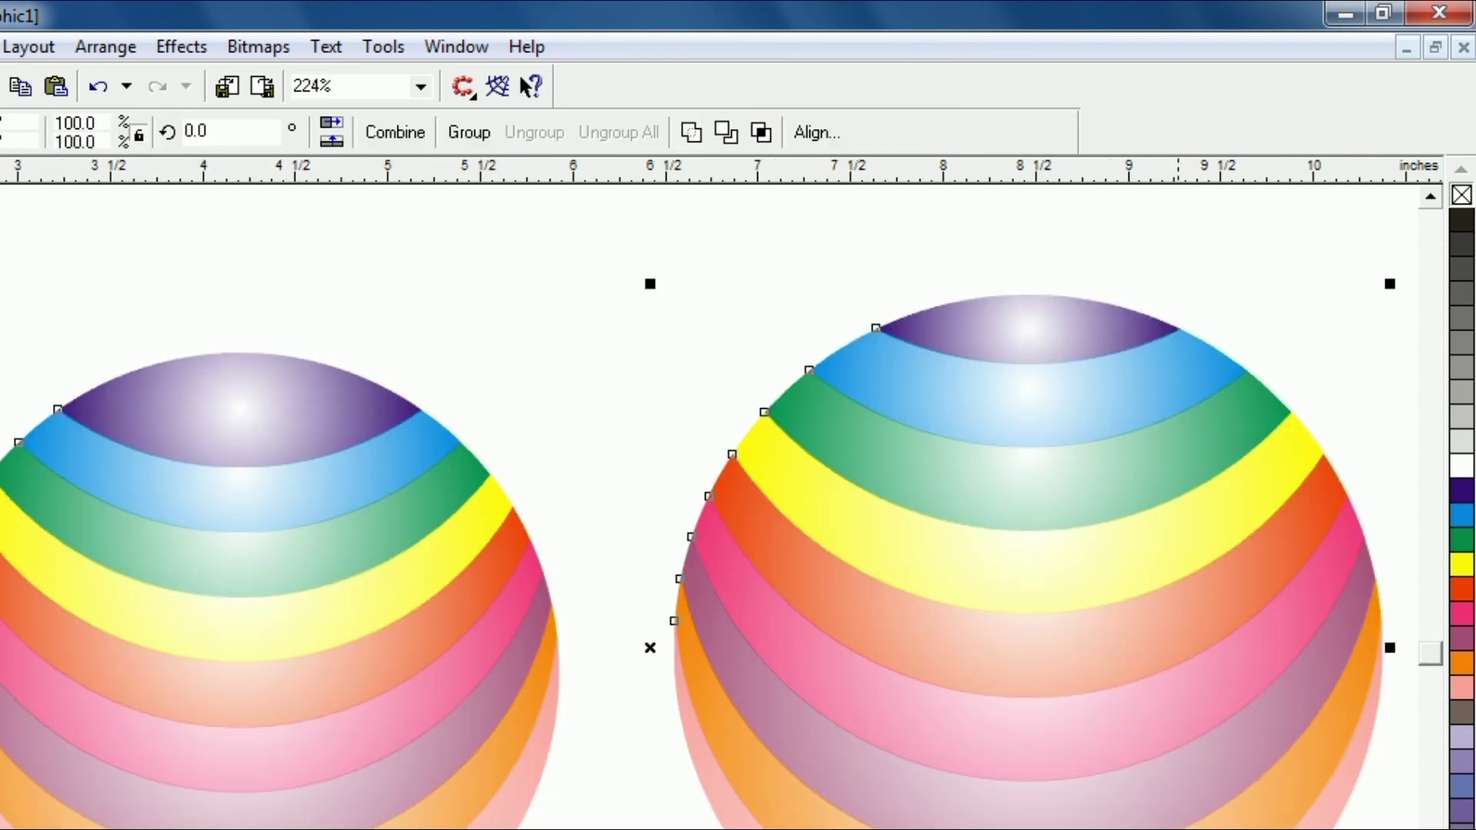
pyautogui.click(434, 311)
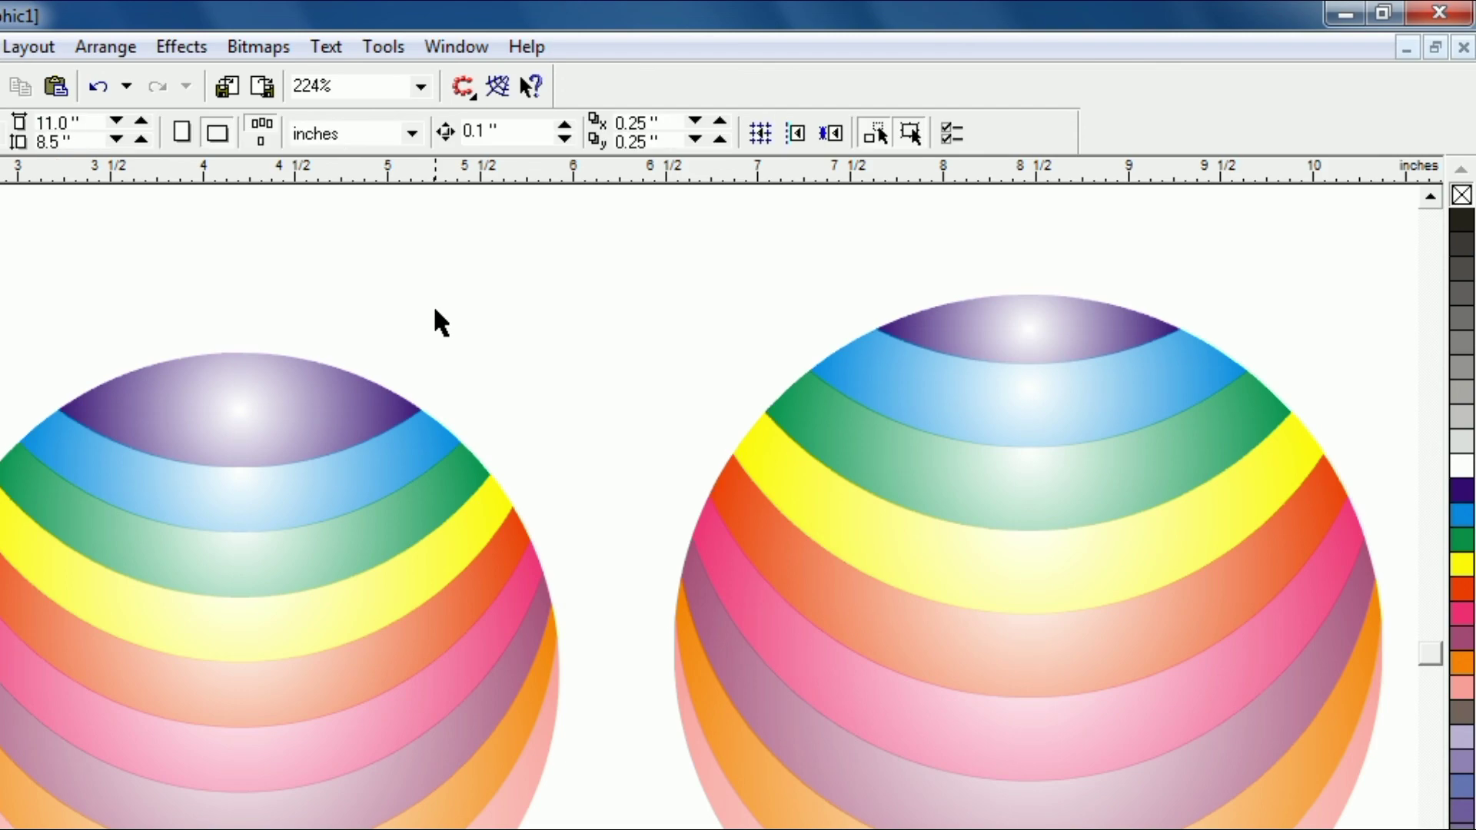
pyautogui.press('F9')
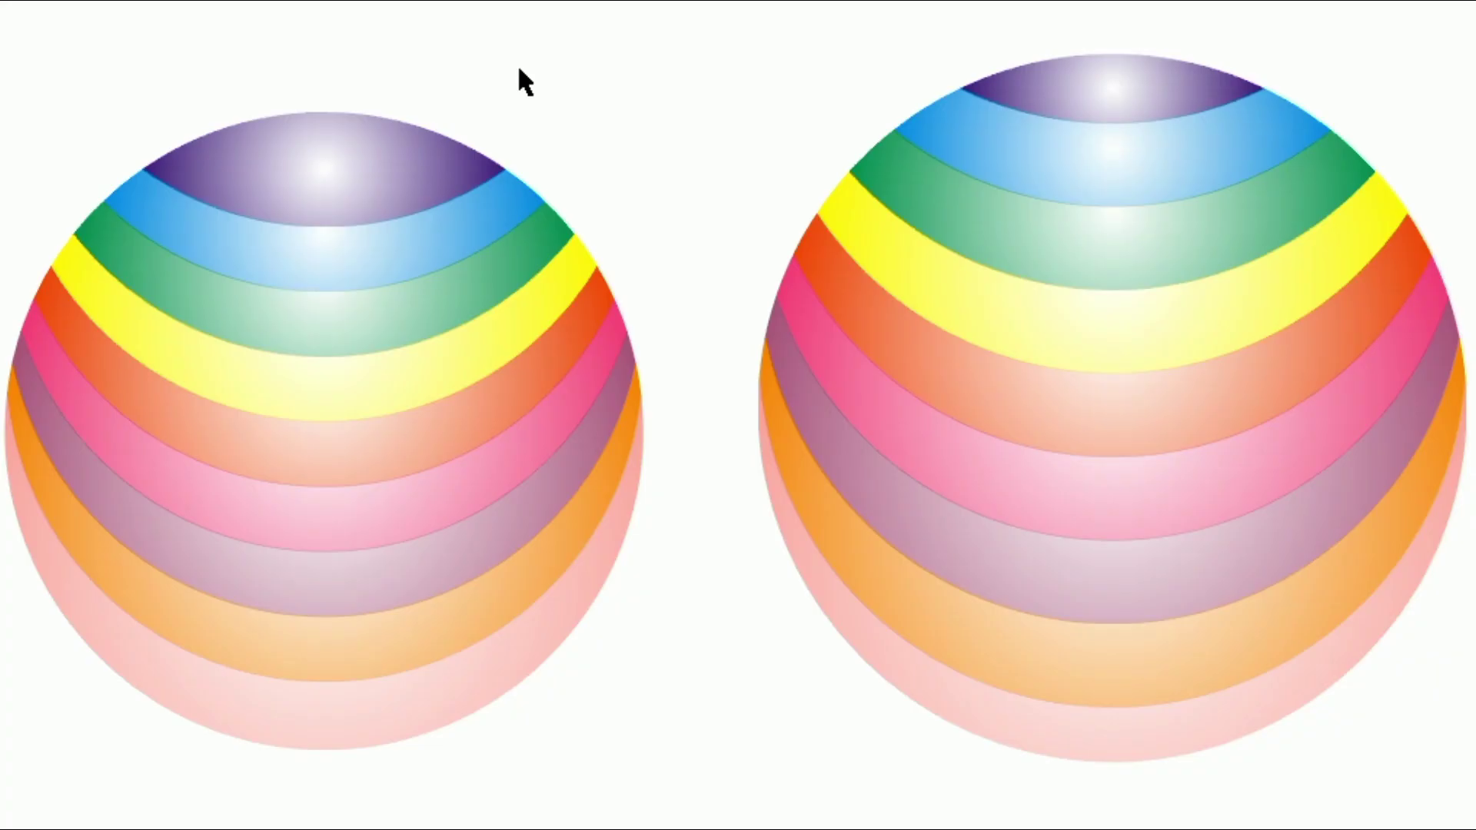